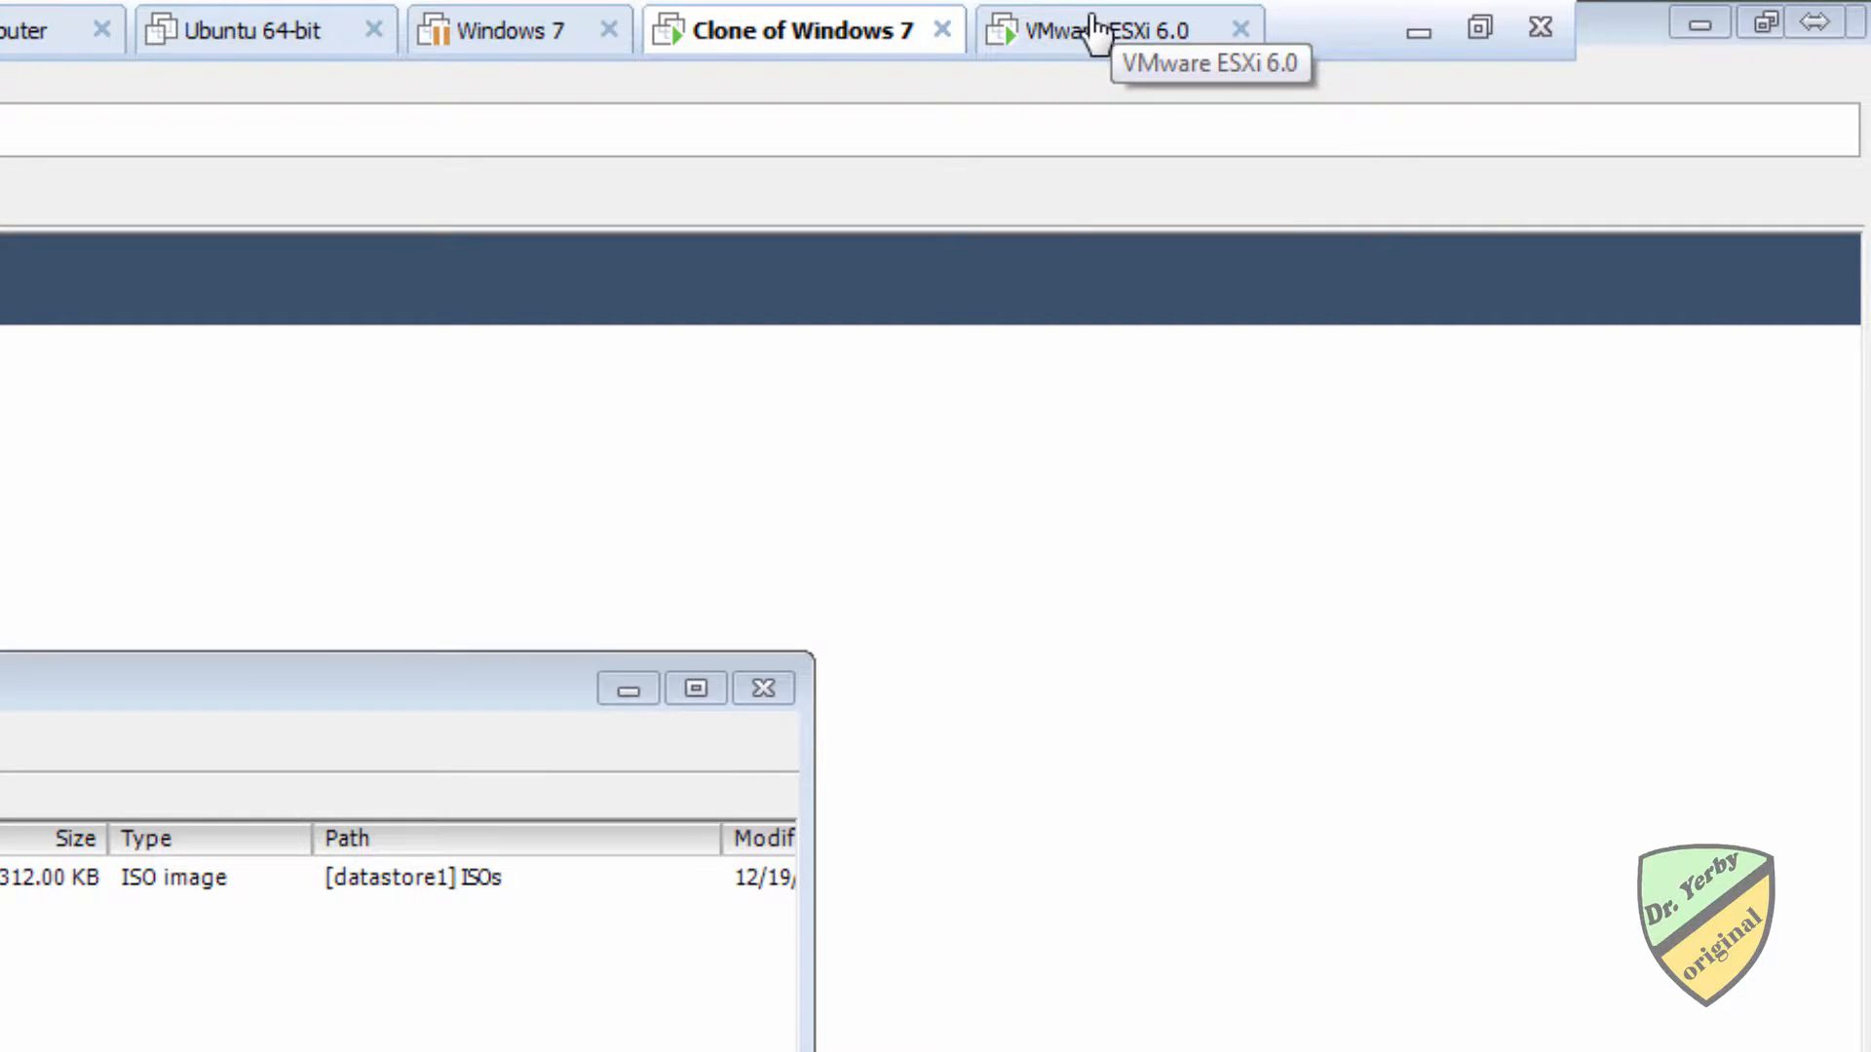
# Check the VMware ESXi 6.0 host screen and the ISO upload progress in the Windows 7 clone.
pyautogui.click(1101, 32)
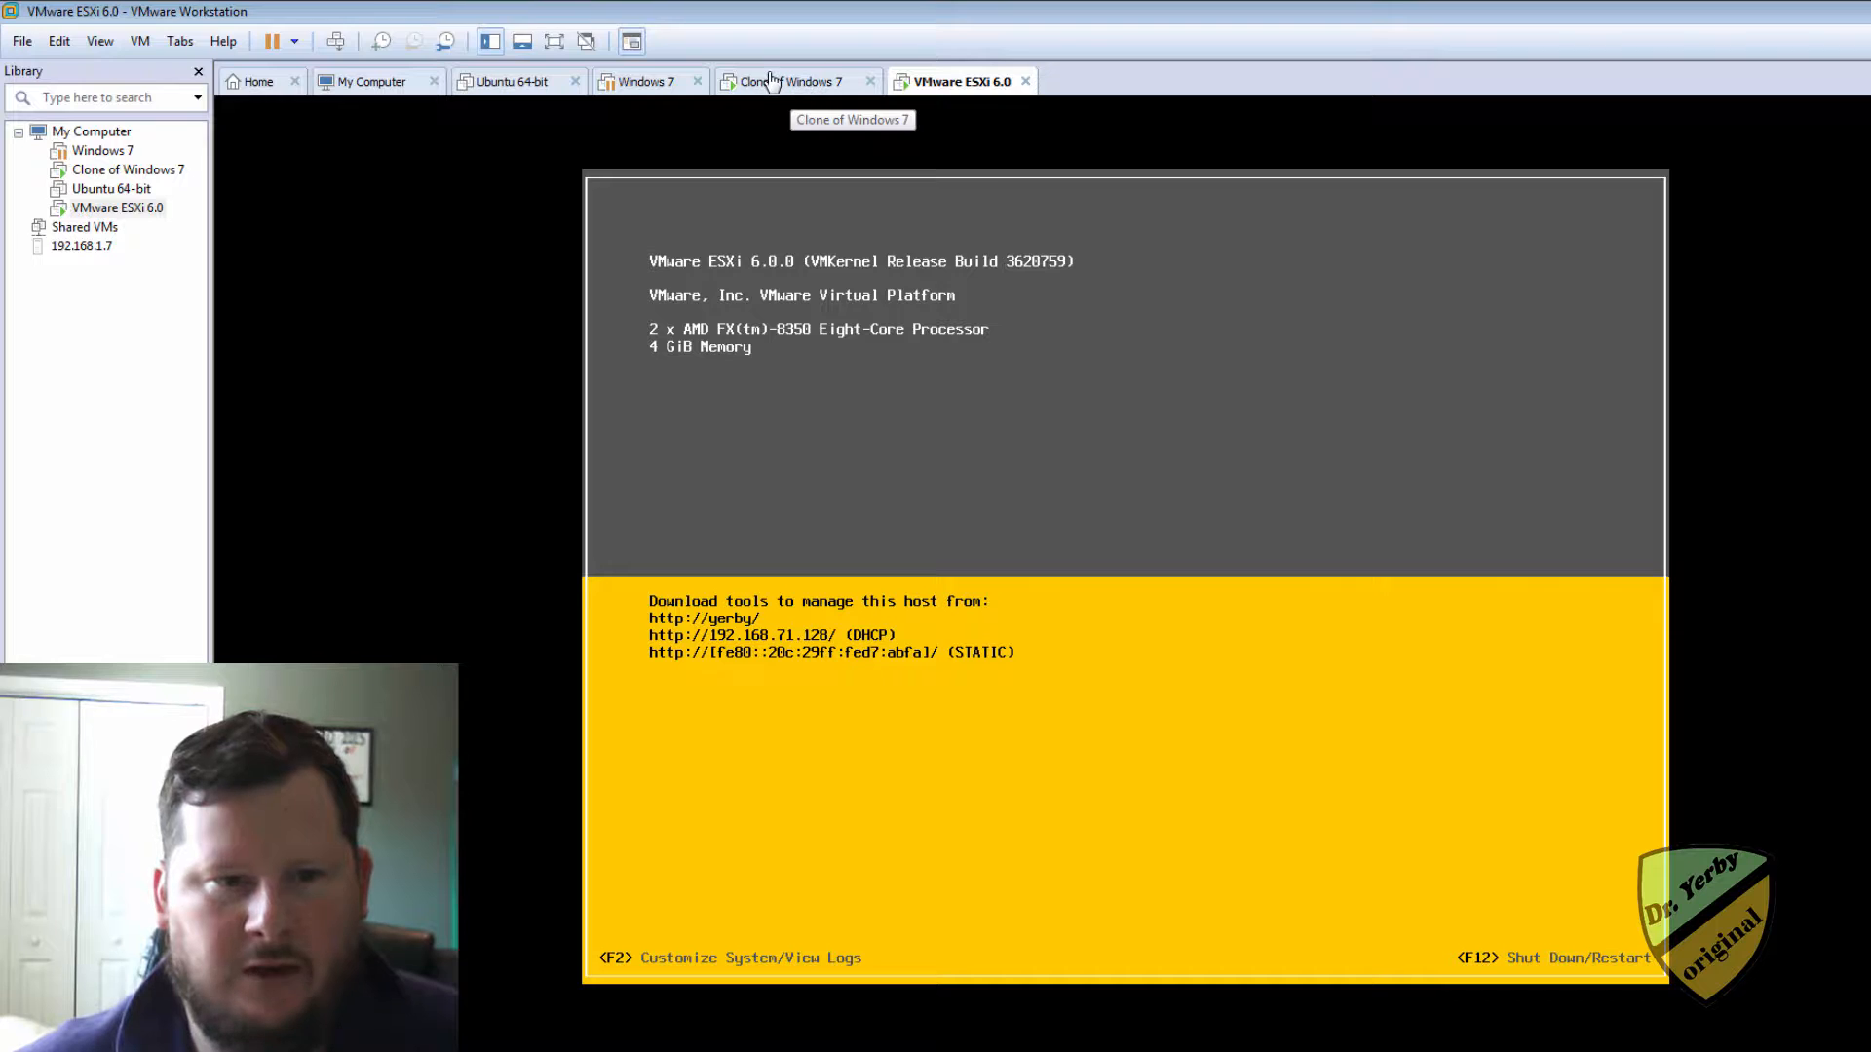
pyautogui.click(773, 82)
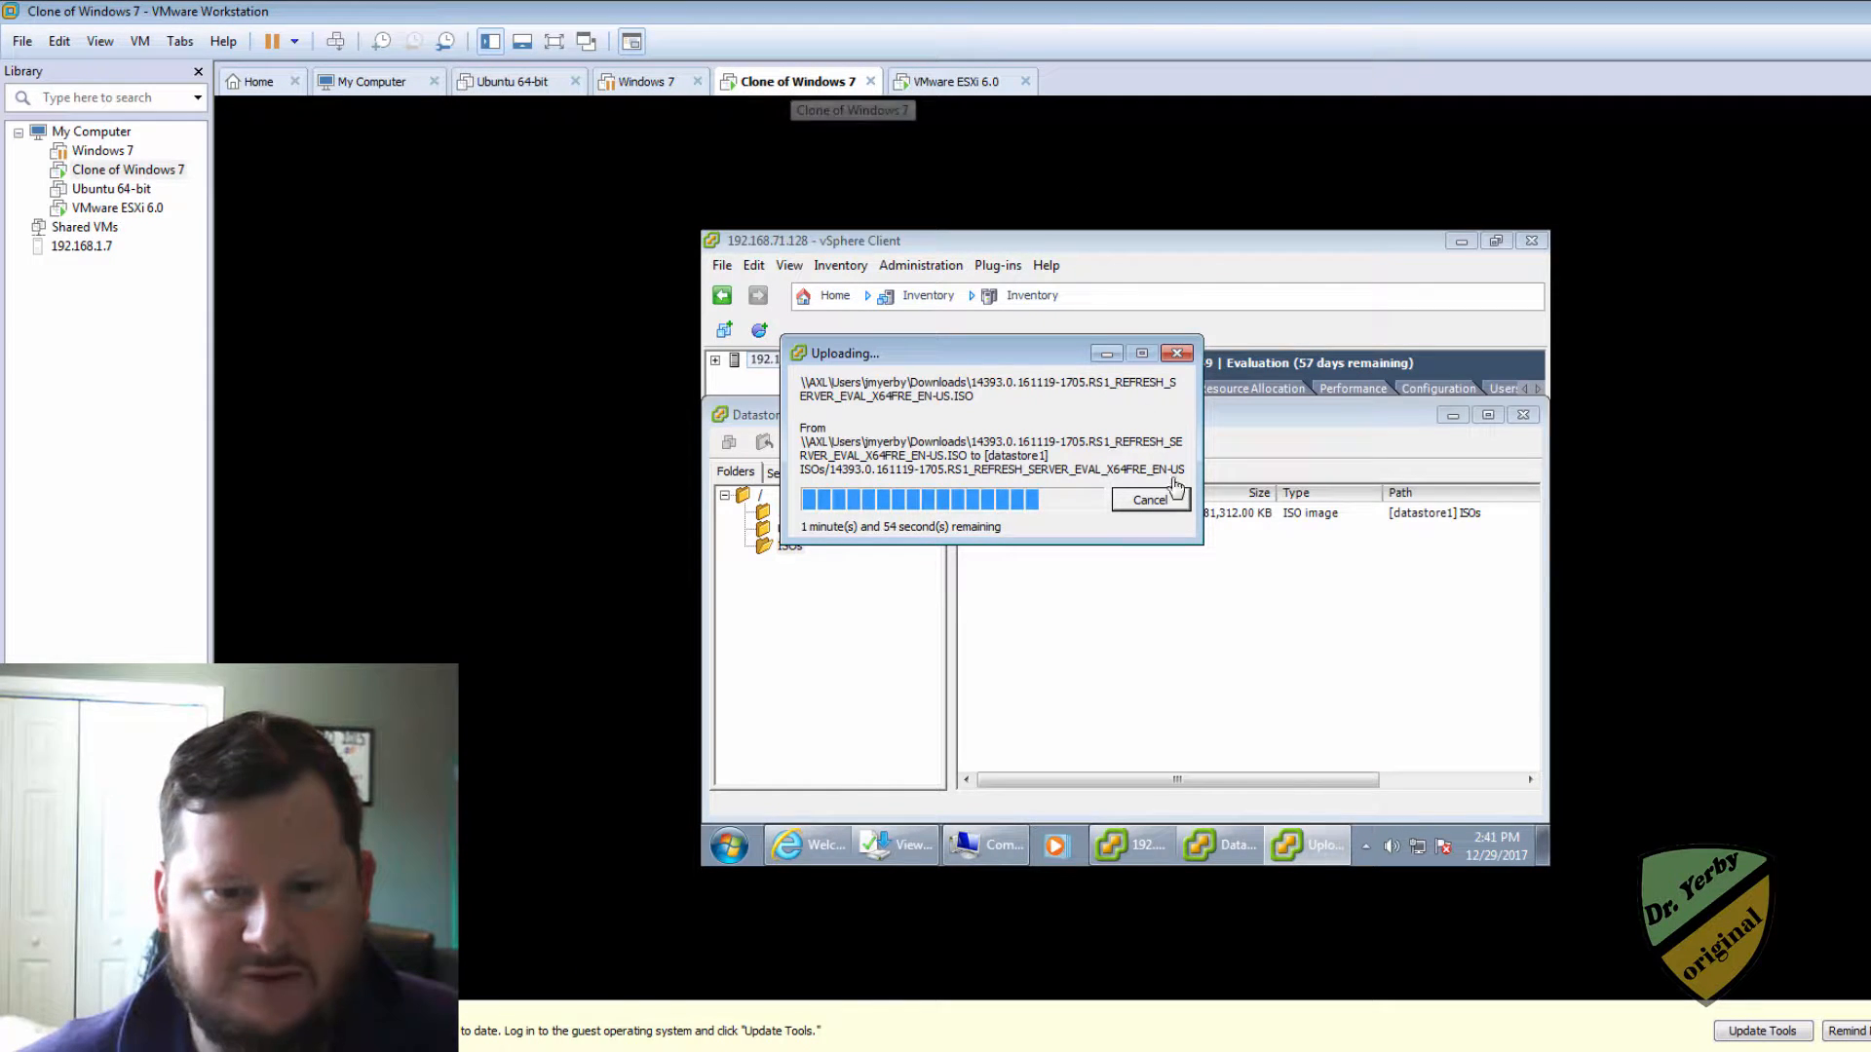
pyautogui.moveTo(1148, 854)
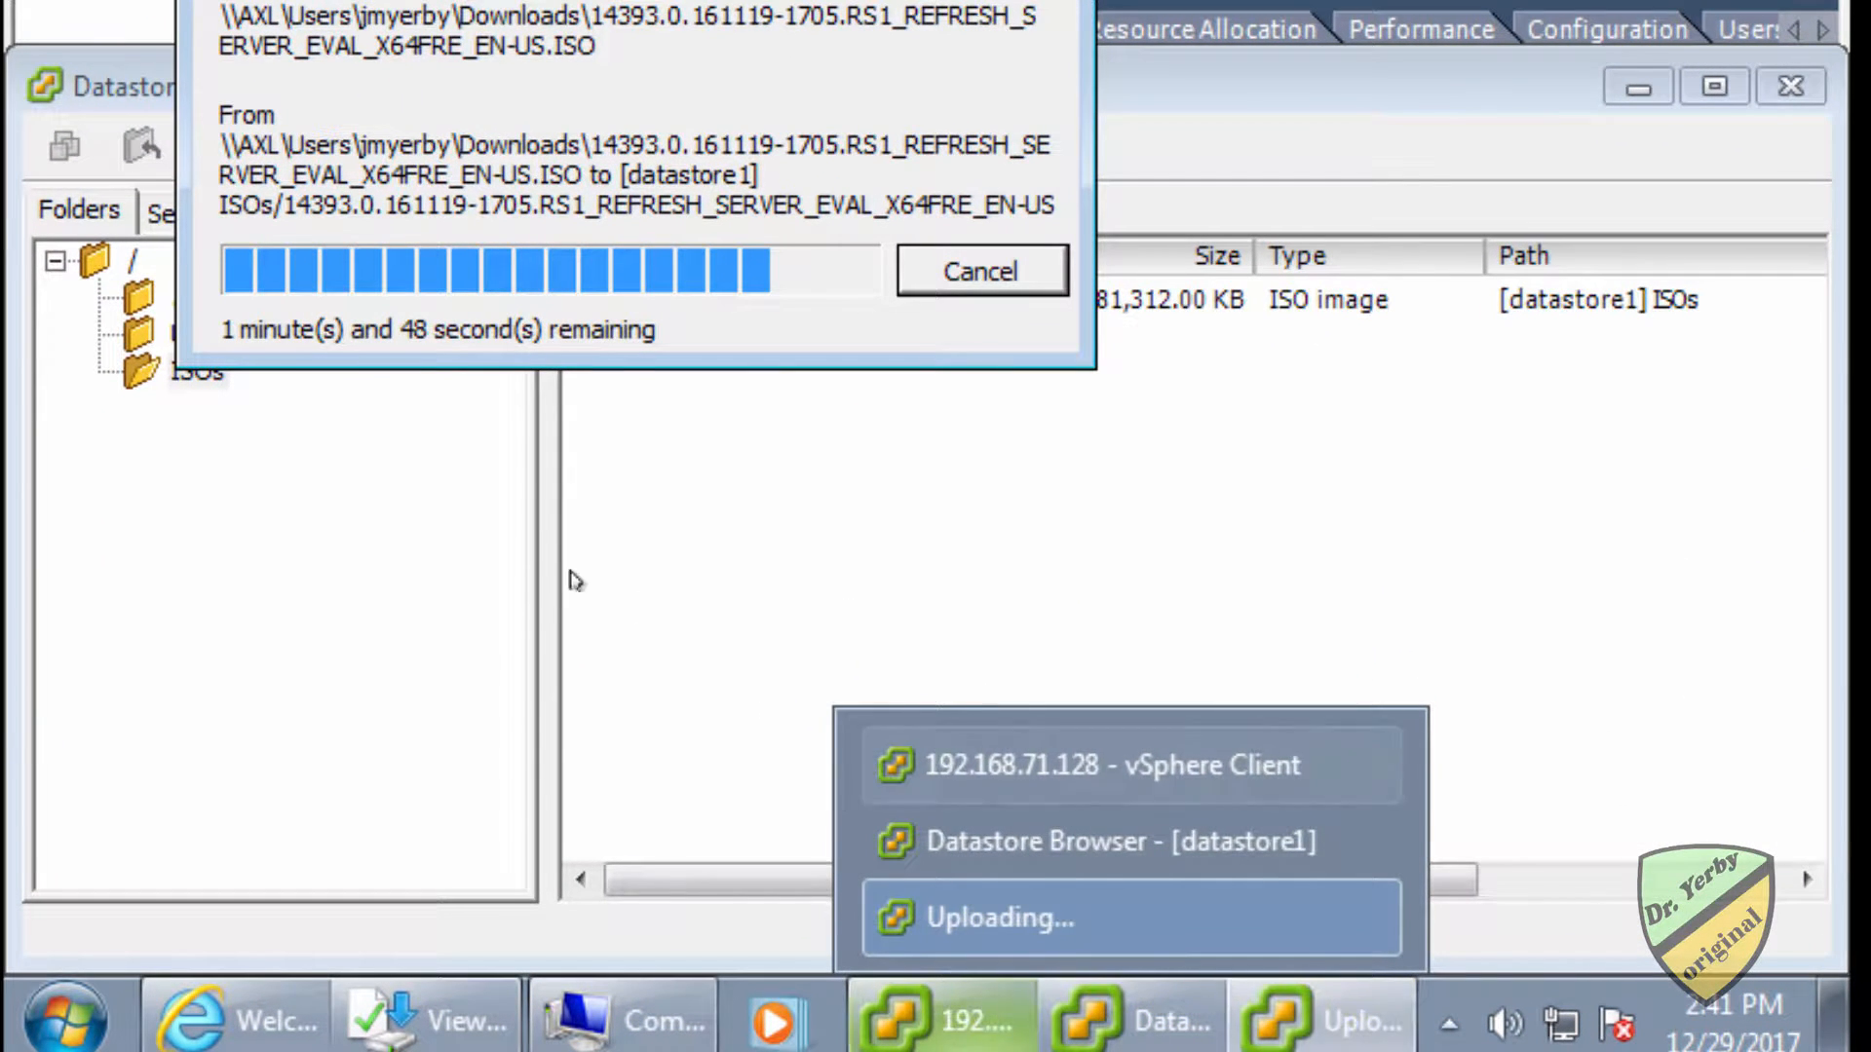
# Close the datastore browser and expand the 192.168.71.128 host in the inventory.
pyautogui.click(376, 620)
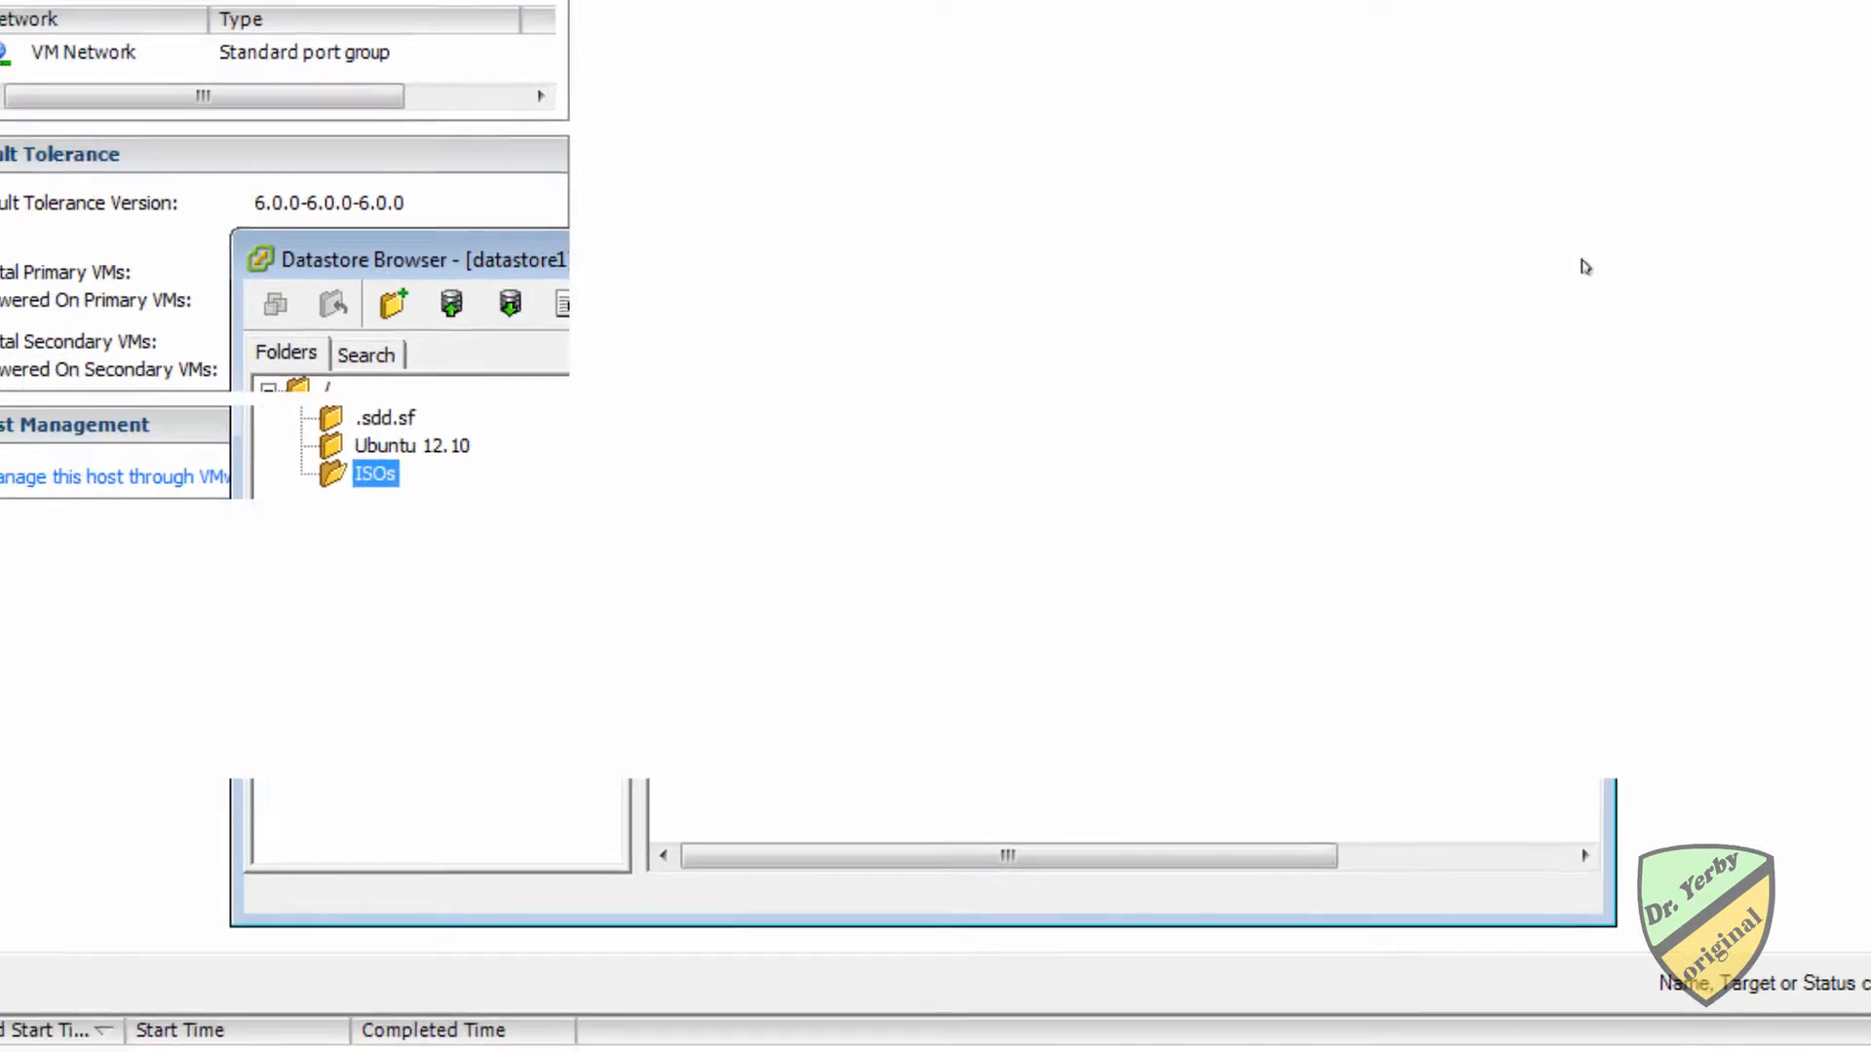
pyautogui.click(1613, 156)
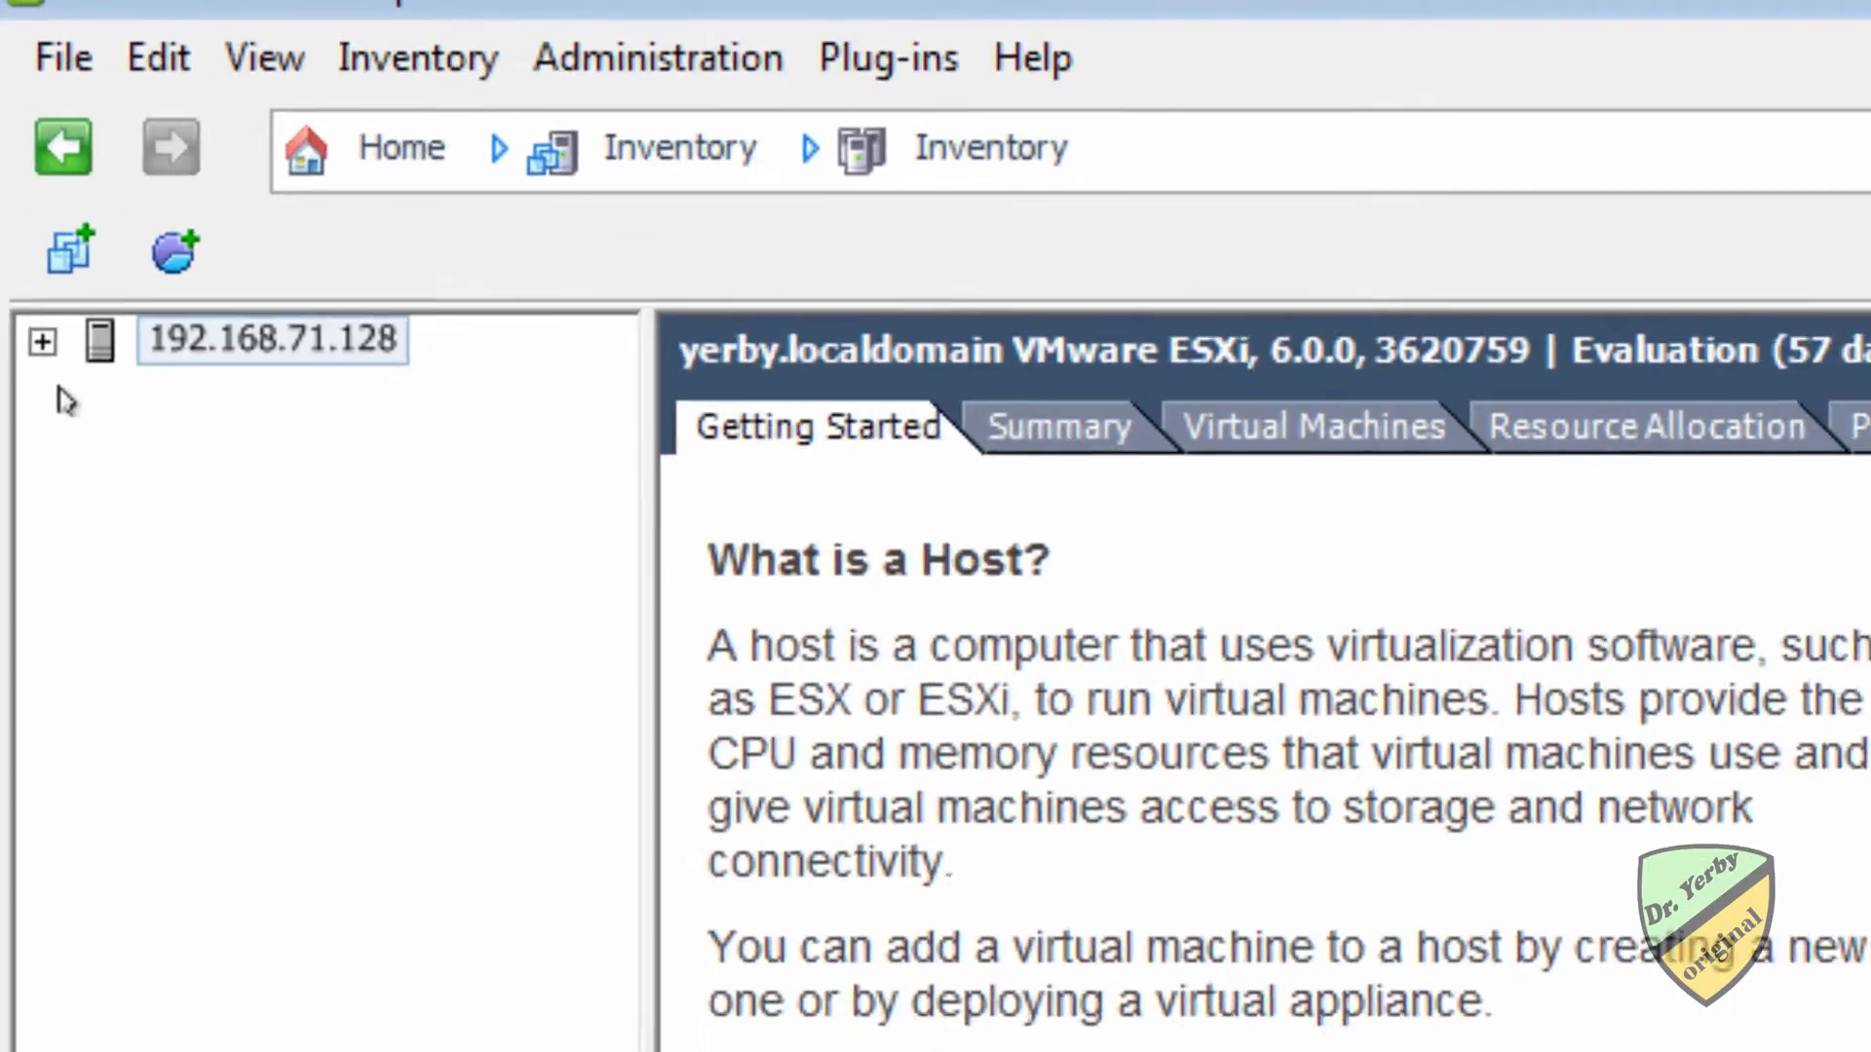
pyautogui.click(13, 108)
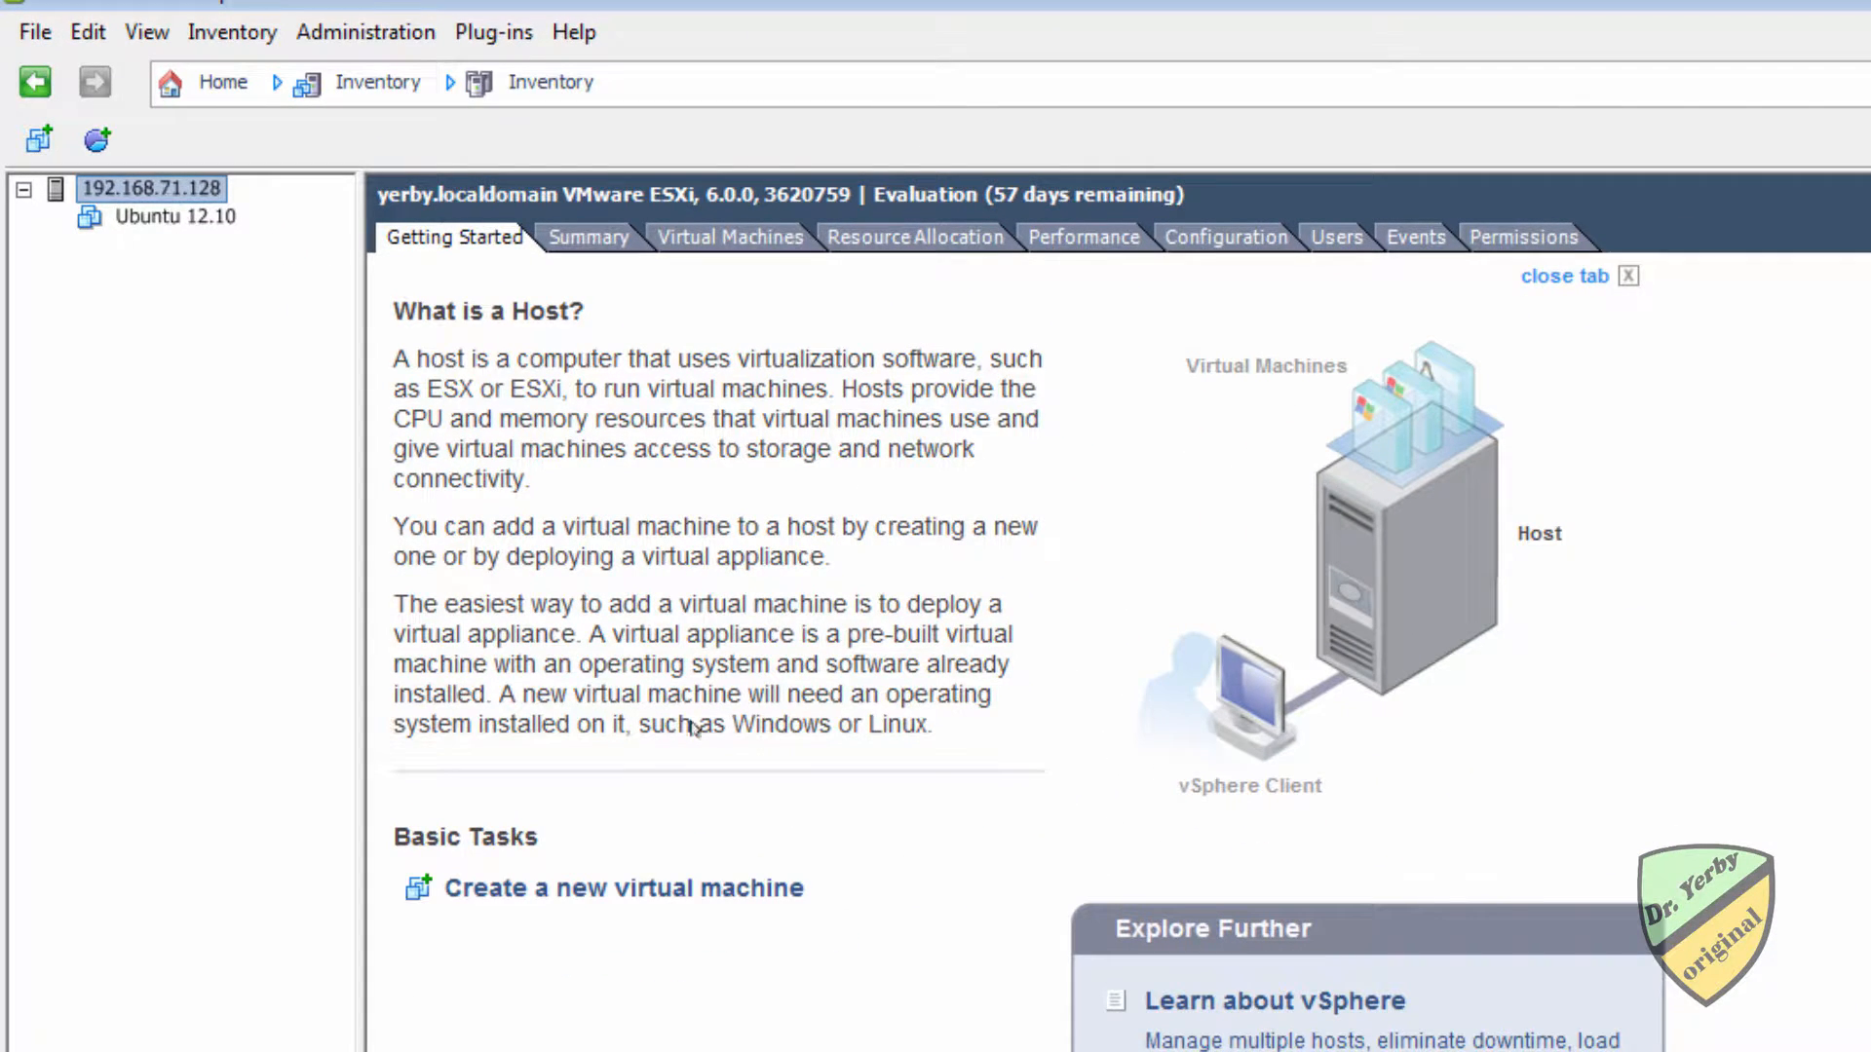
# Start a new virtual machine with the Typical configuration and name it Windows Server 2016.
pyautogui.click(610, 897)
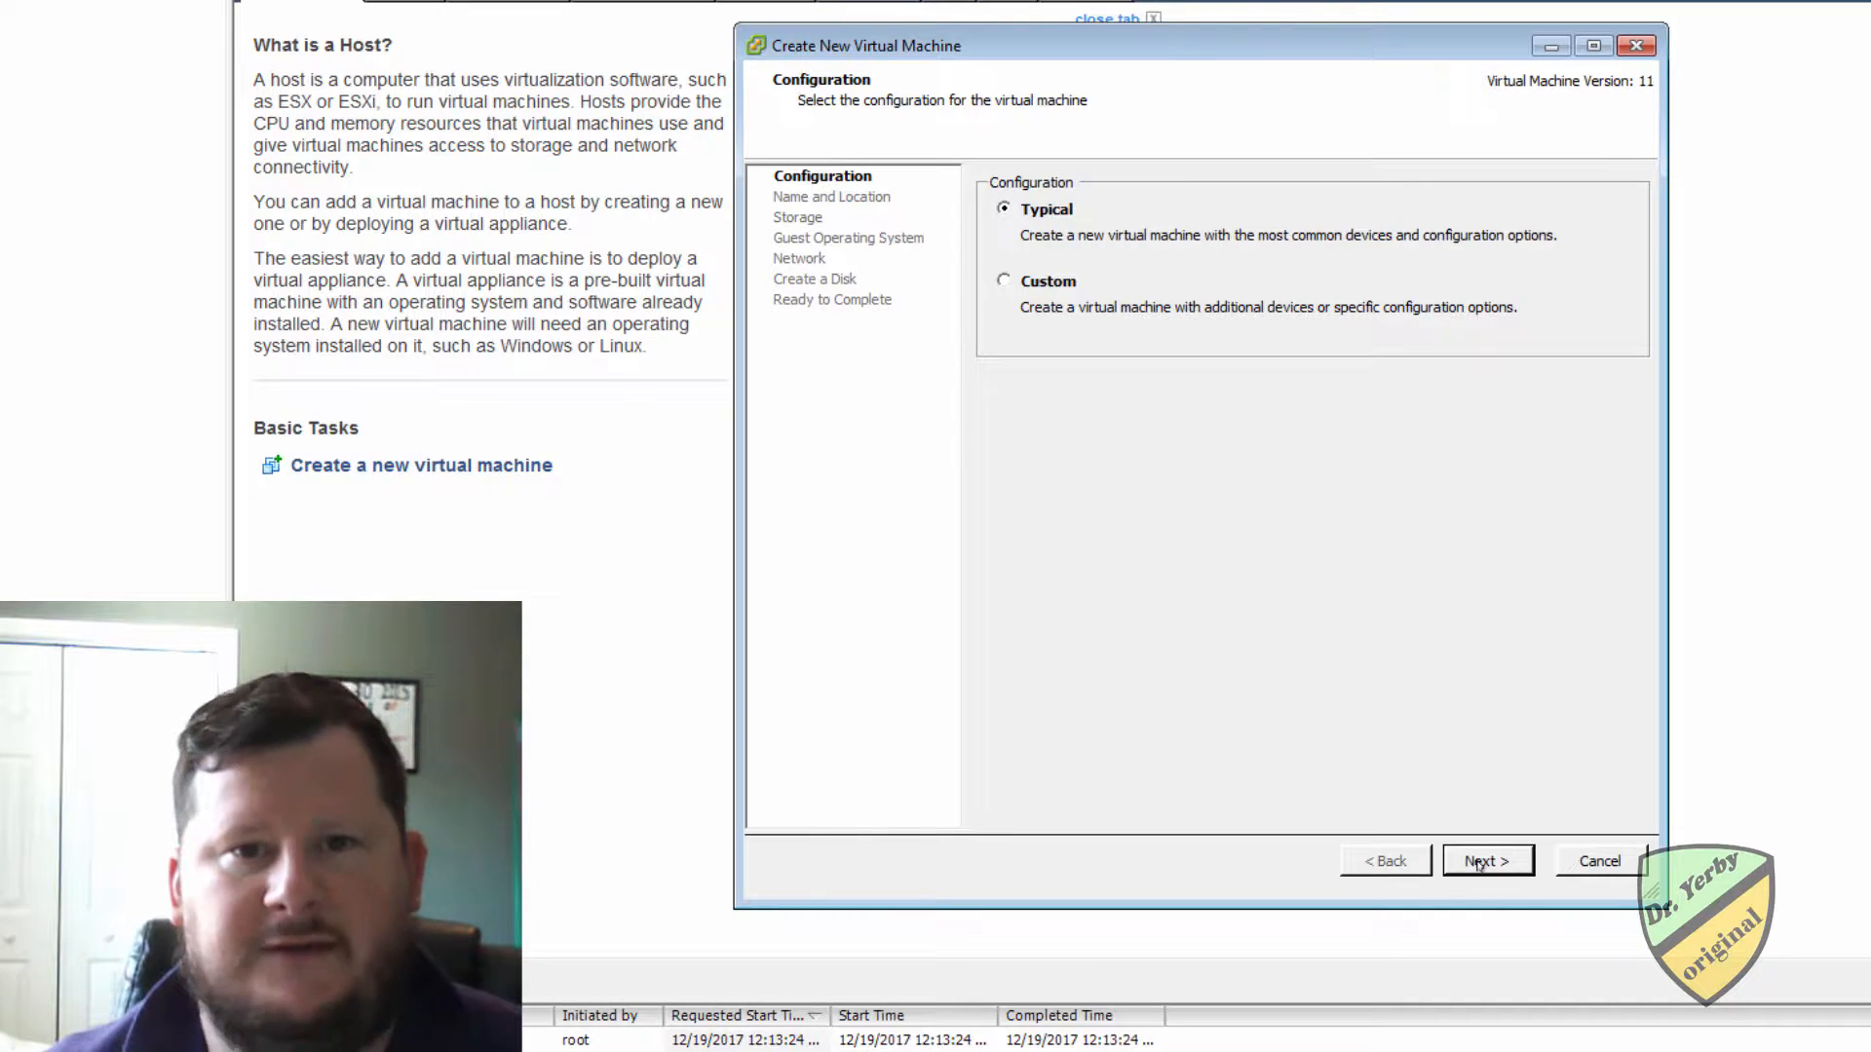
pyautogui.click(1479, 863)
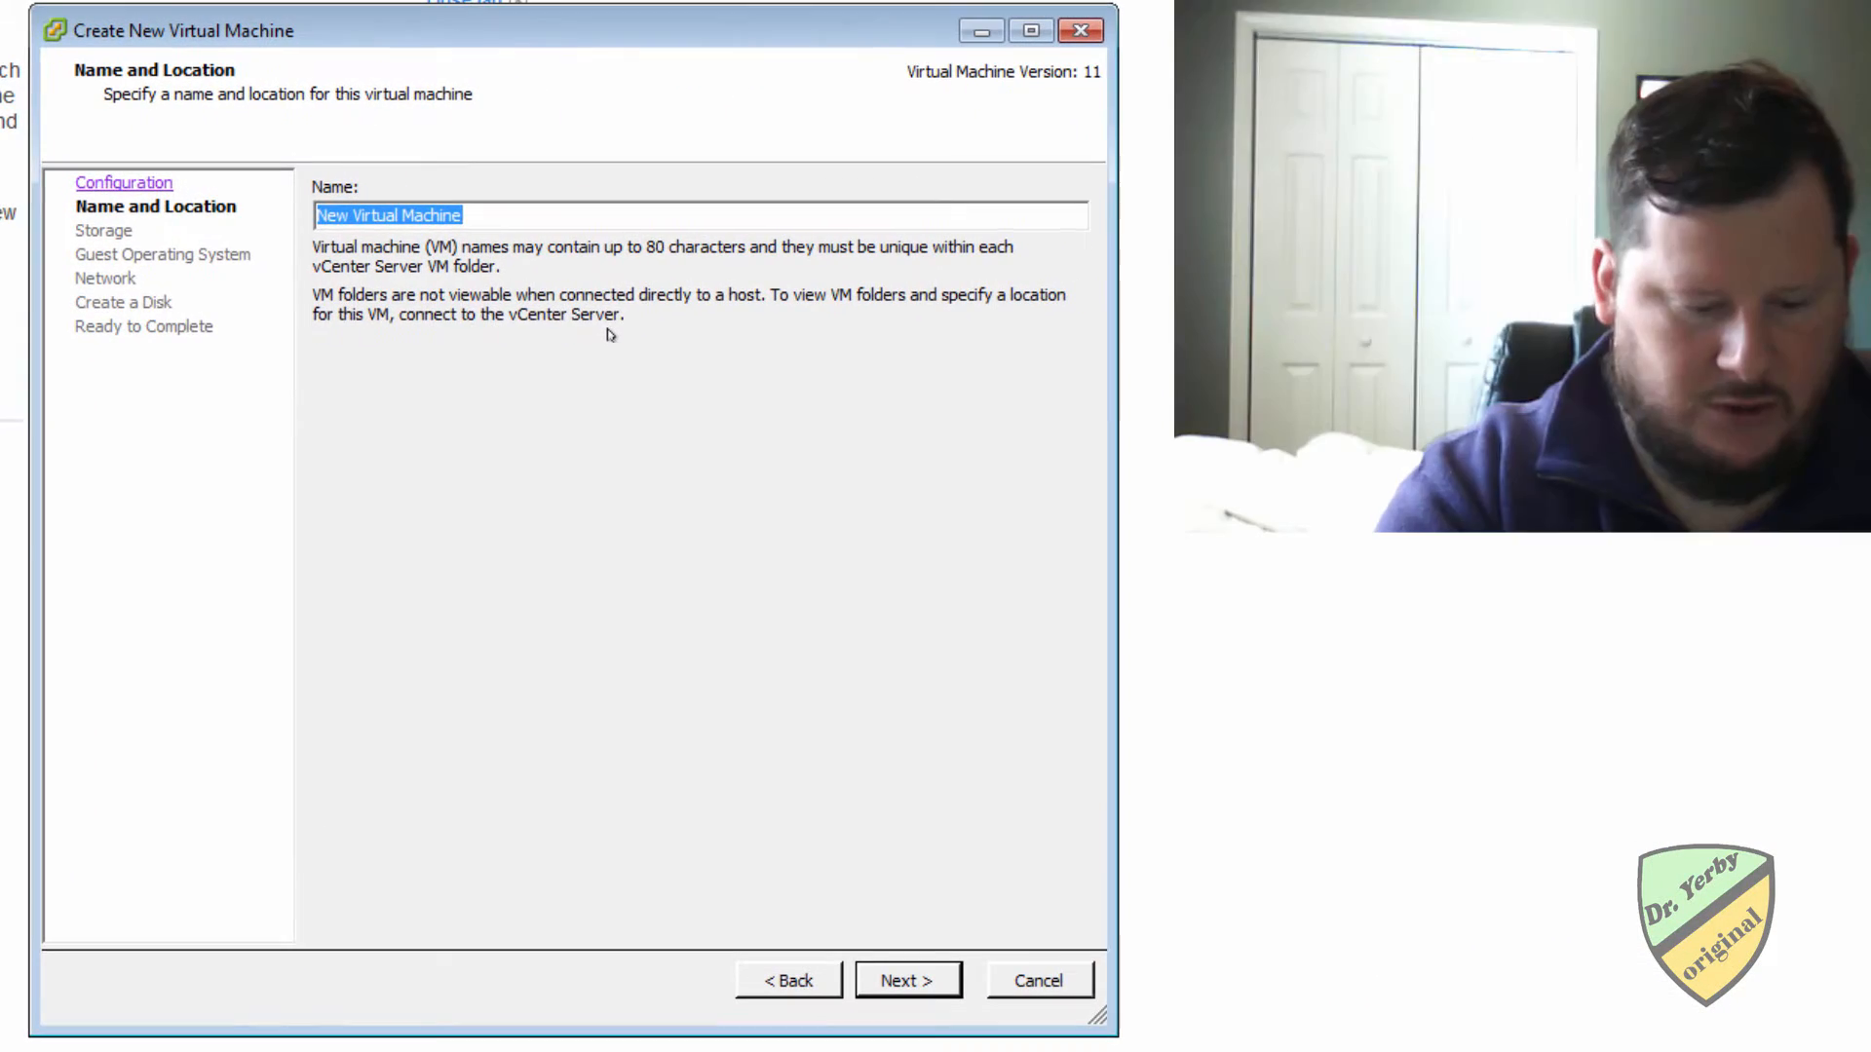
pyautogui.write('Windows')
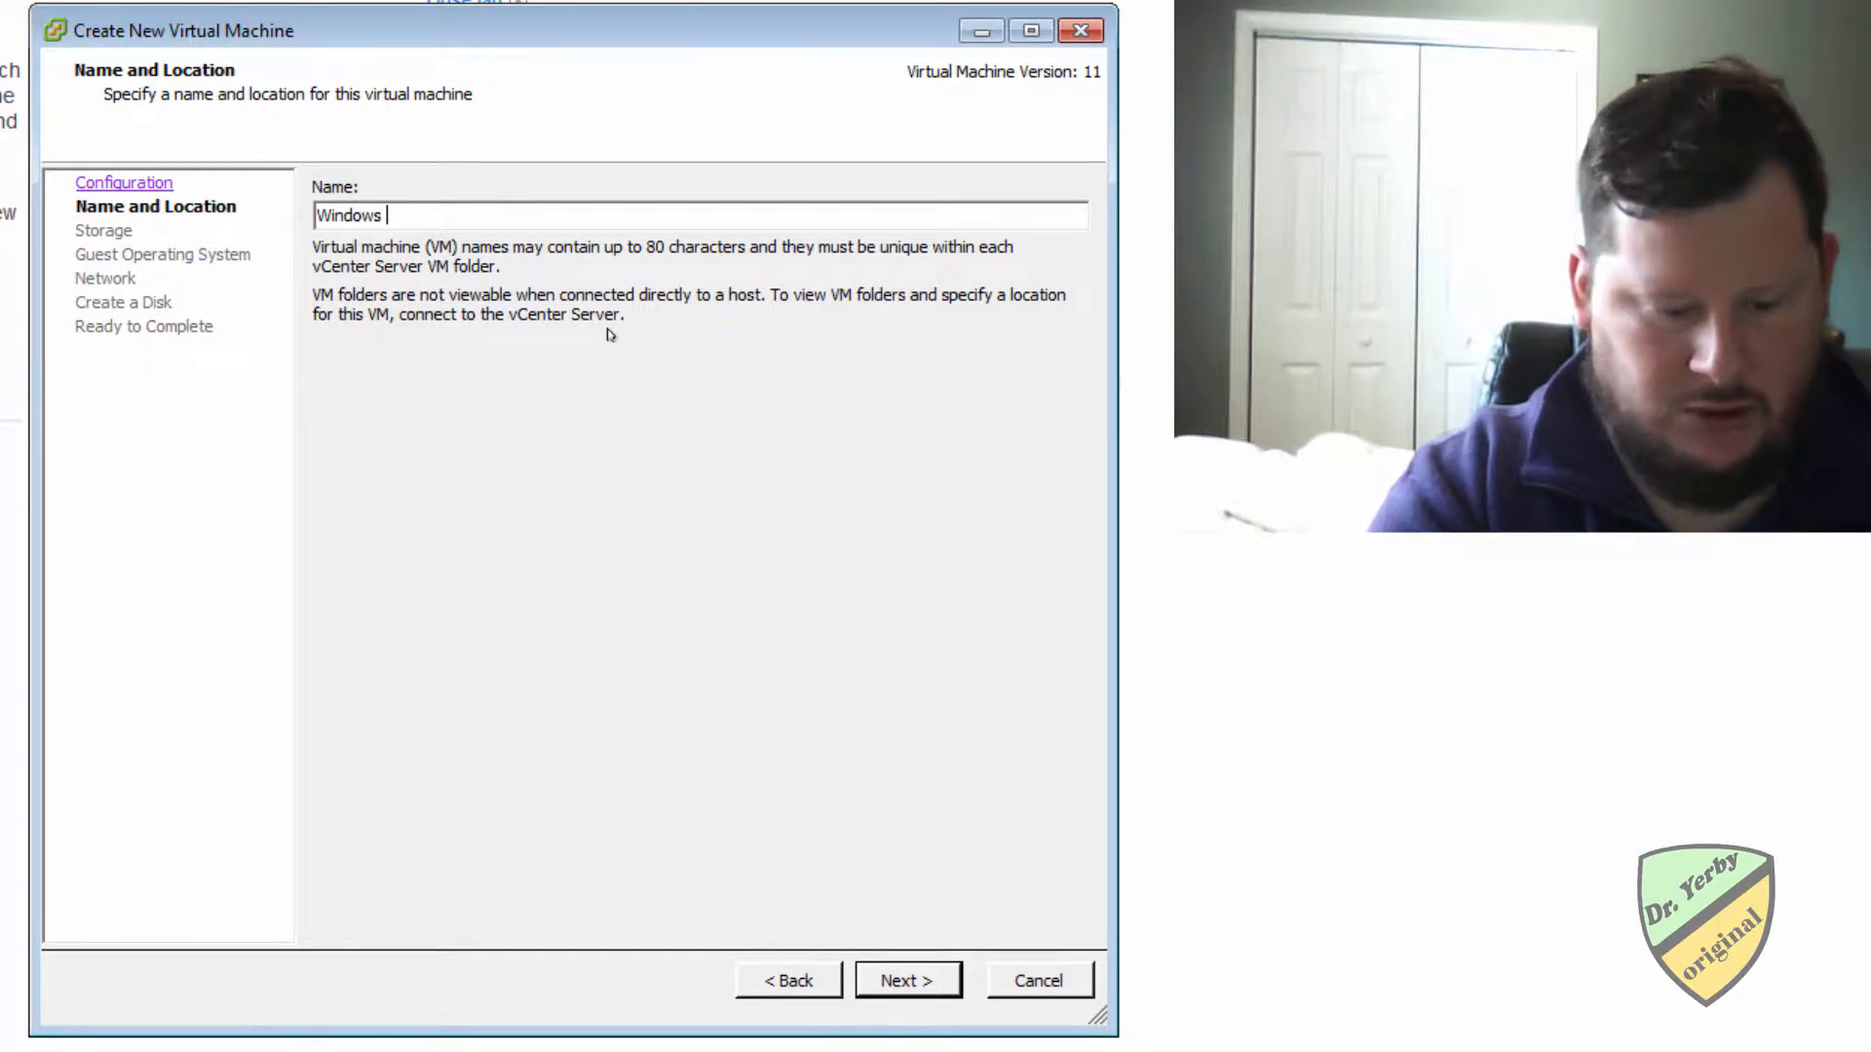
pyautogui.write(' Server 201')
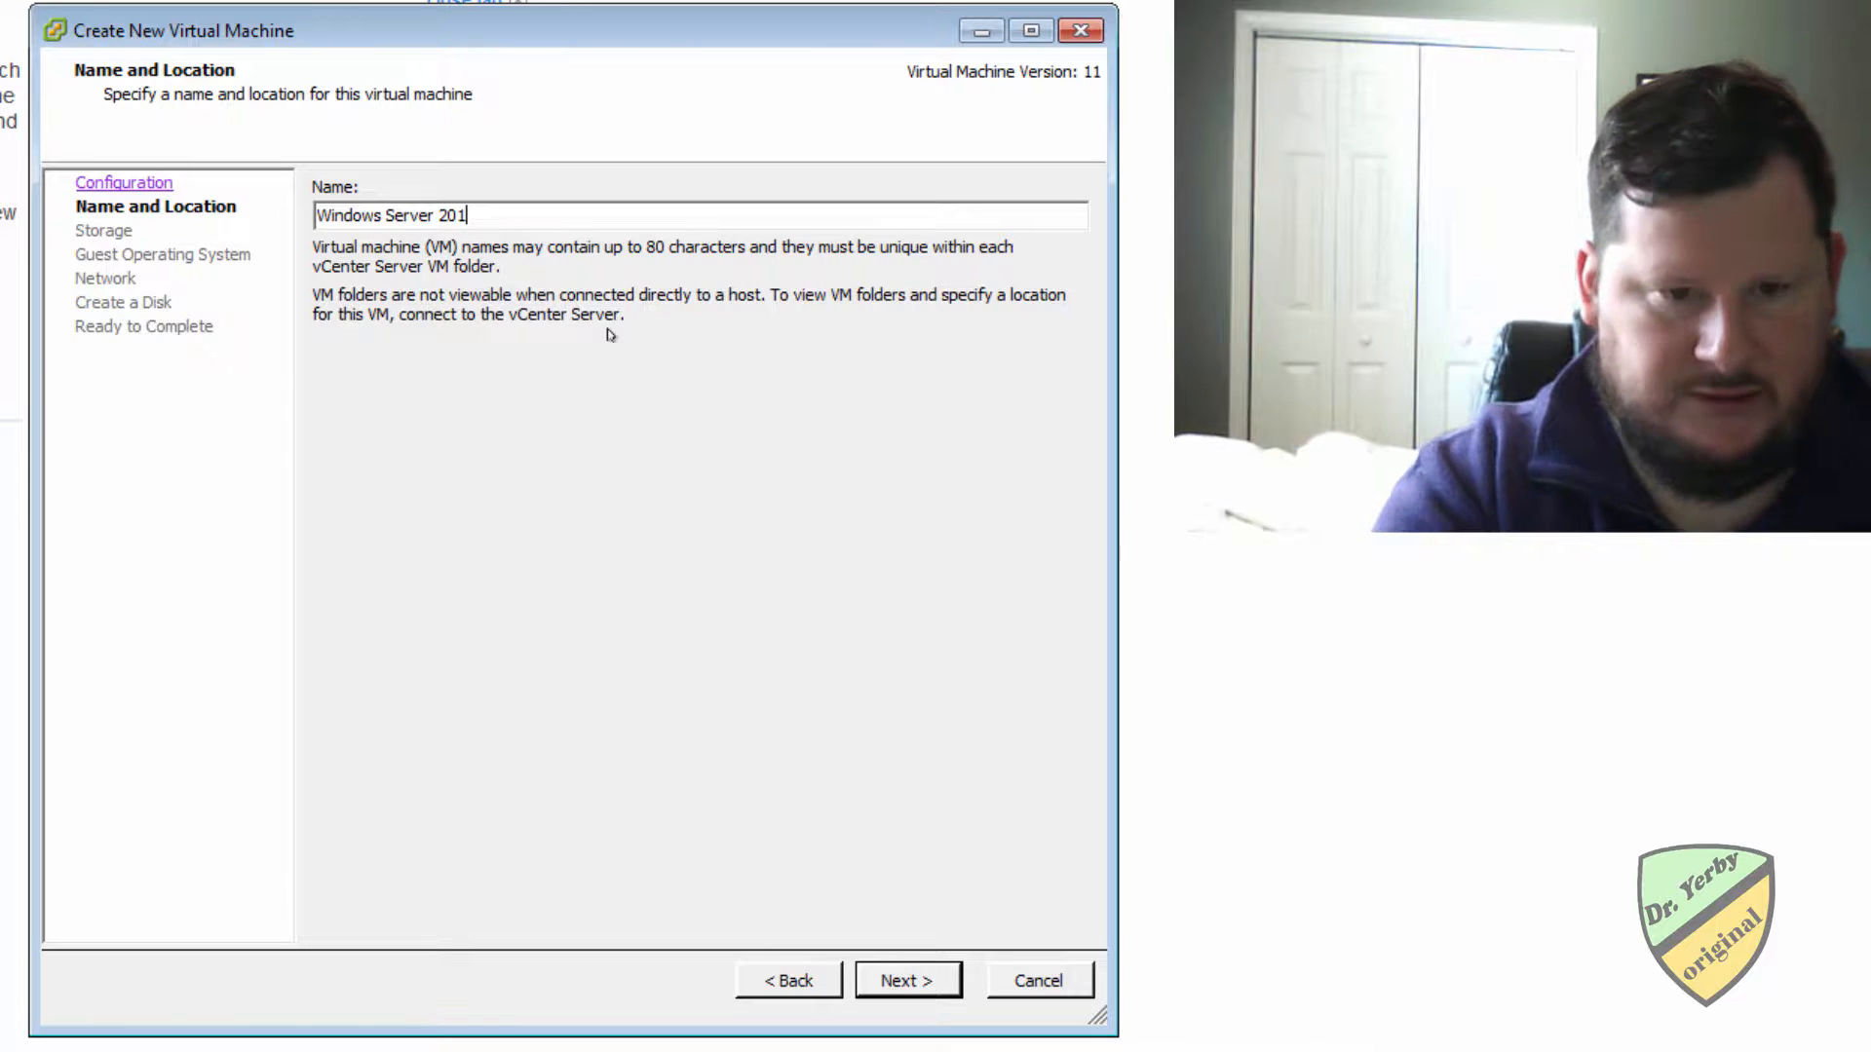
pyautogui.write('6')
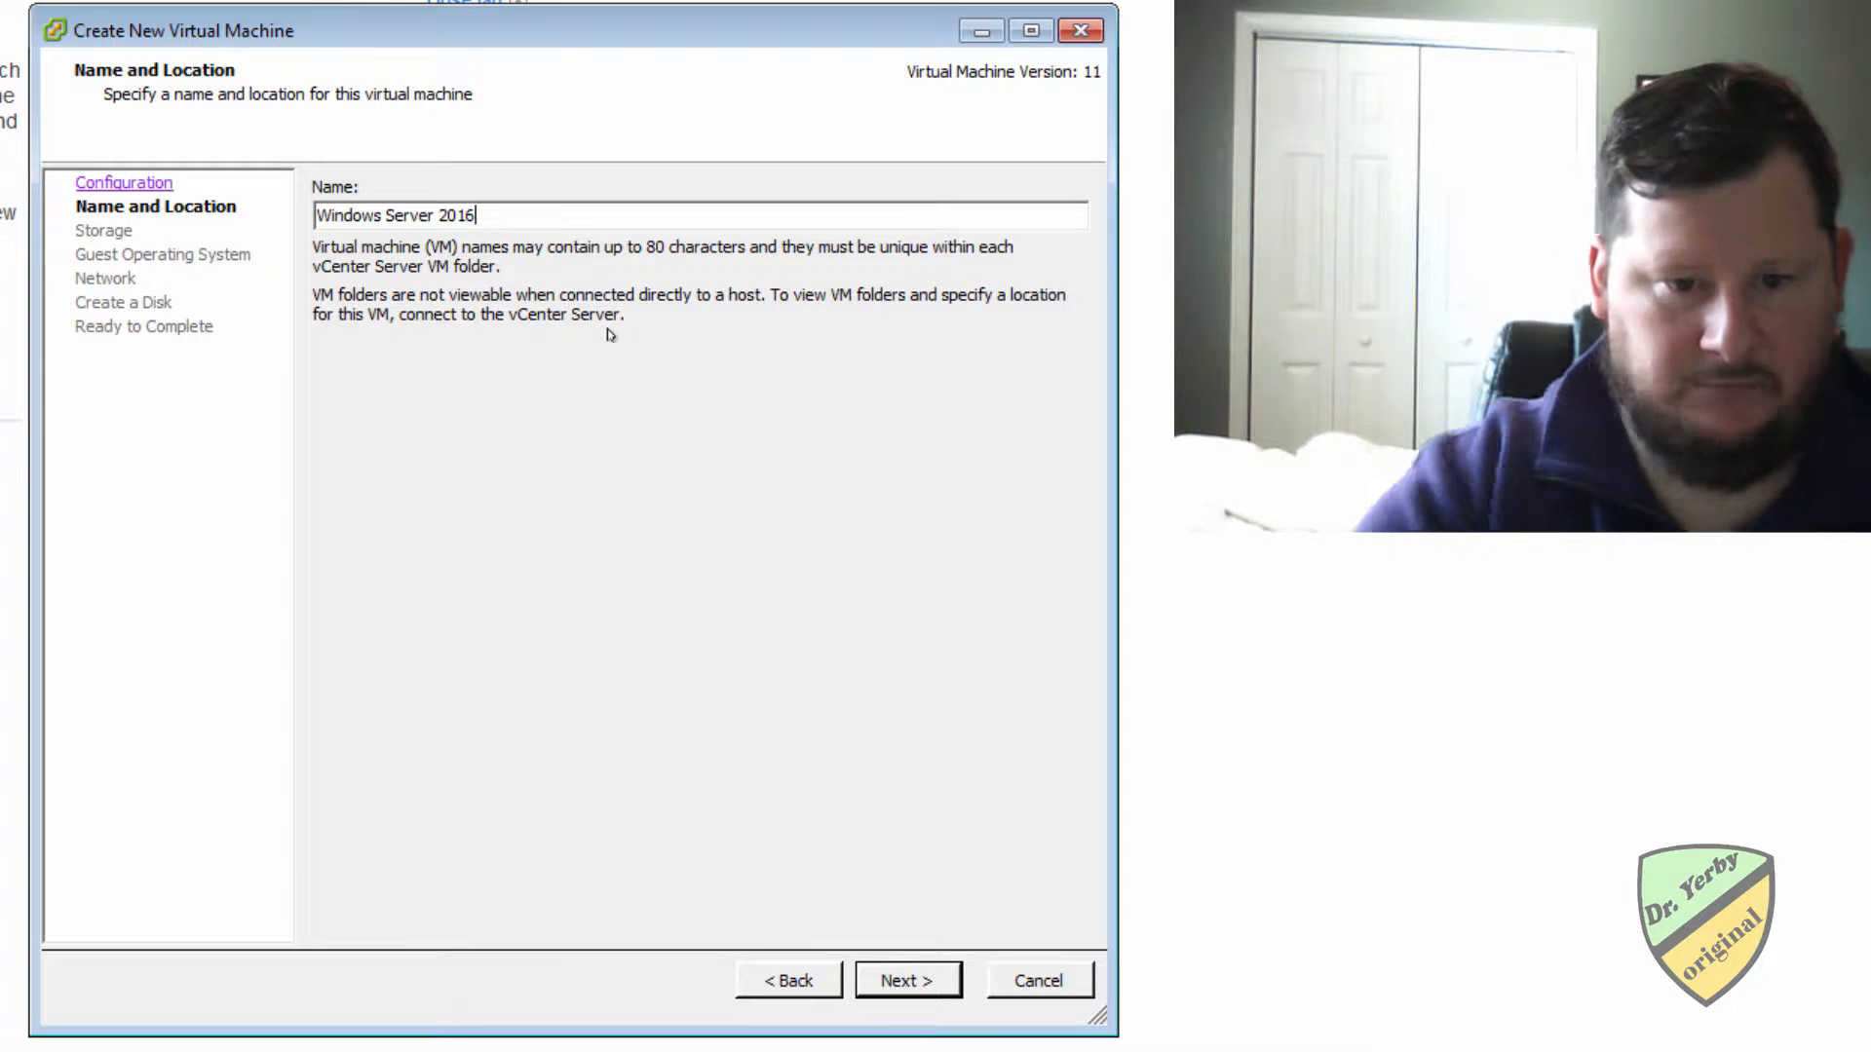
pyautogui.click(893, 978)
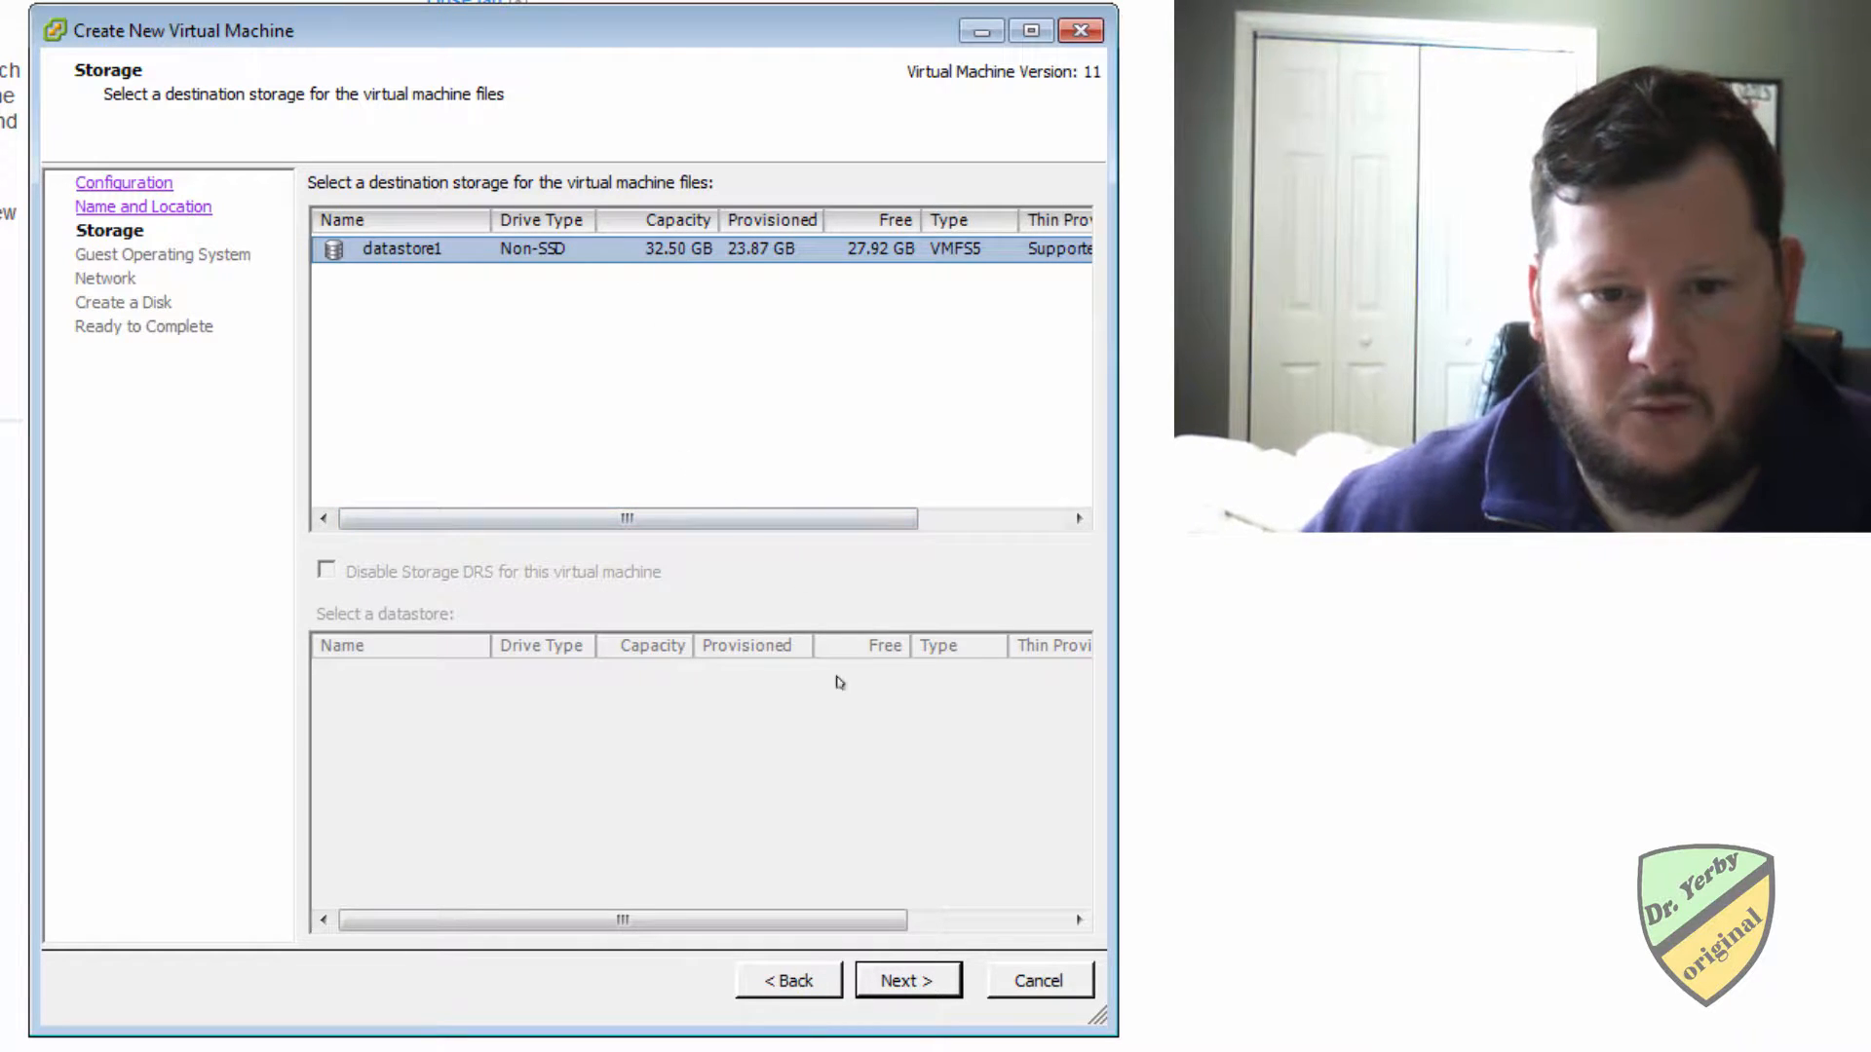
# Accept datastore1 as the storage and choose Microsoft Windows Server 2016 (64-bit) as the guest operating system.
pyautogui.click(908, 981)
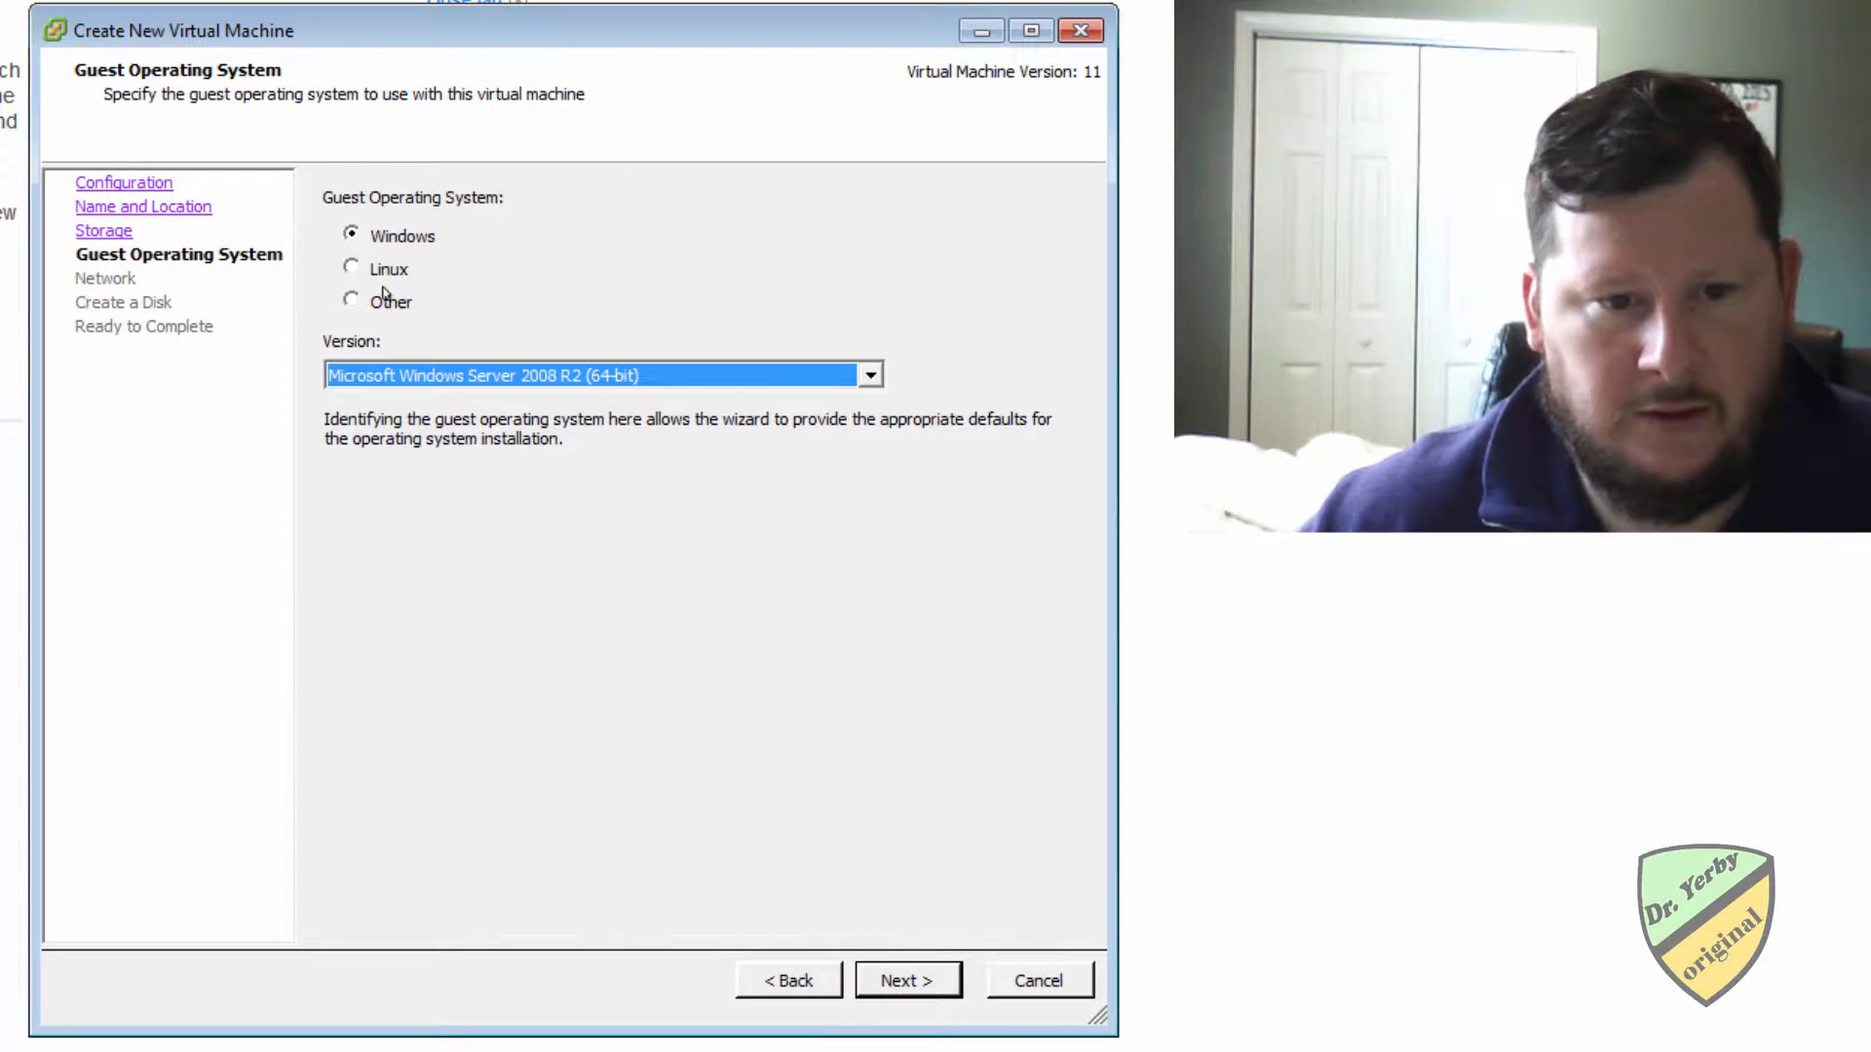
pyautogui.click(486, 386)
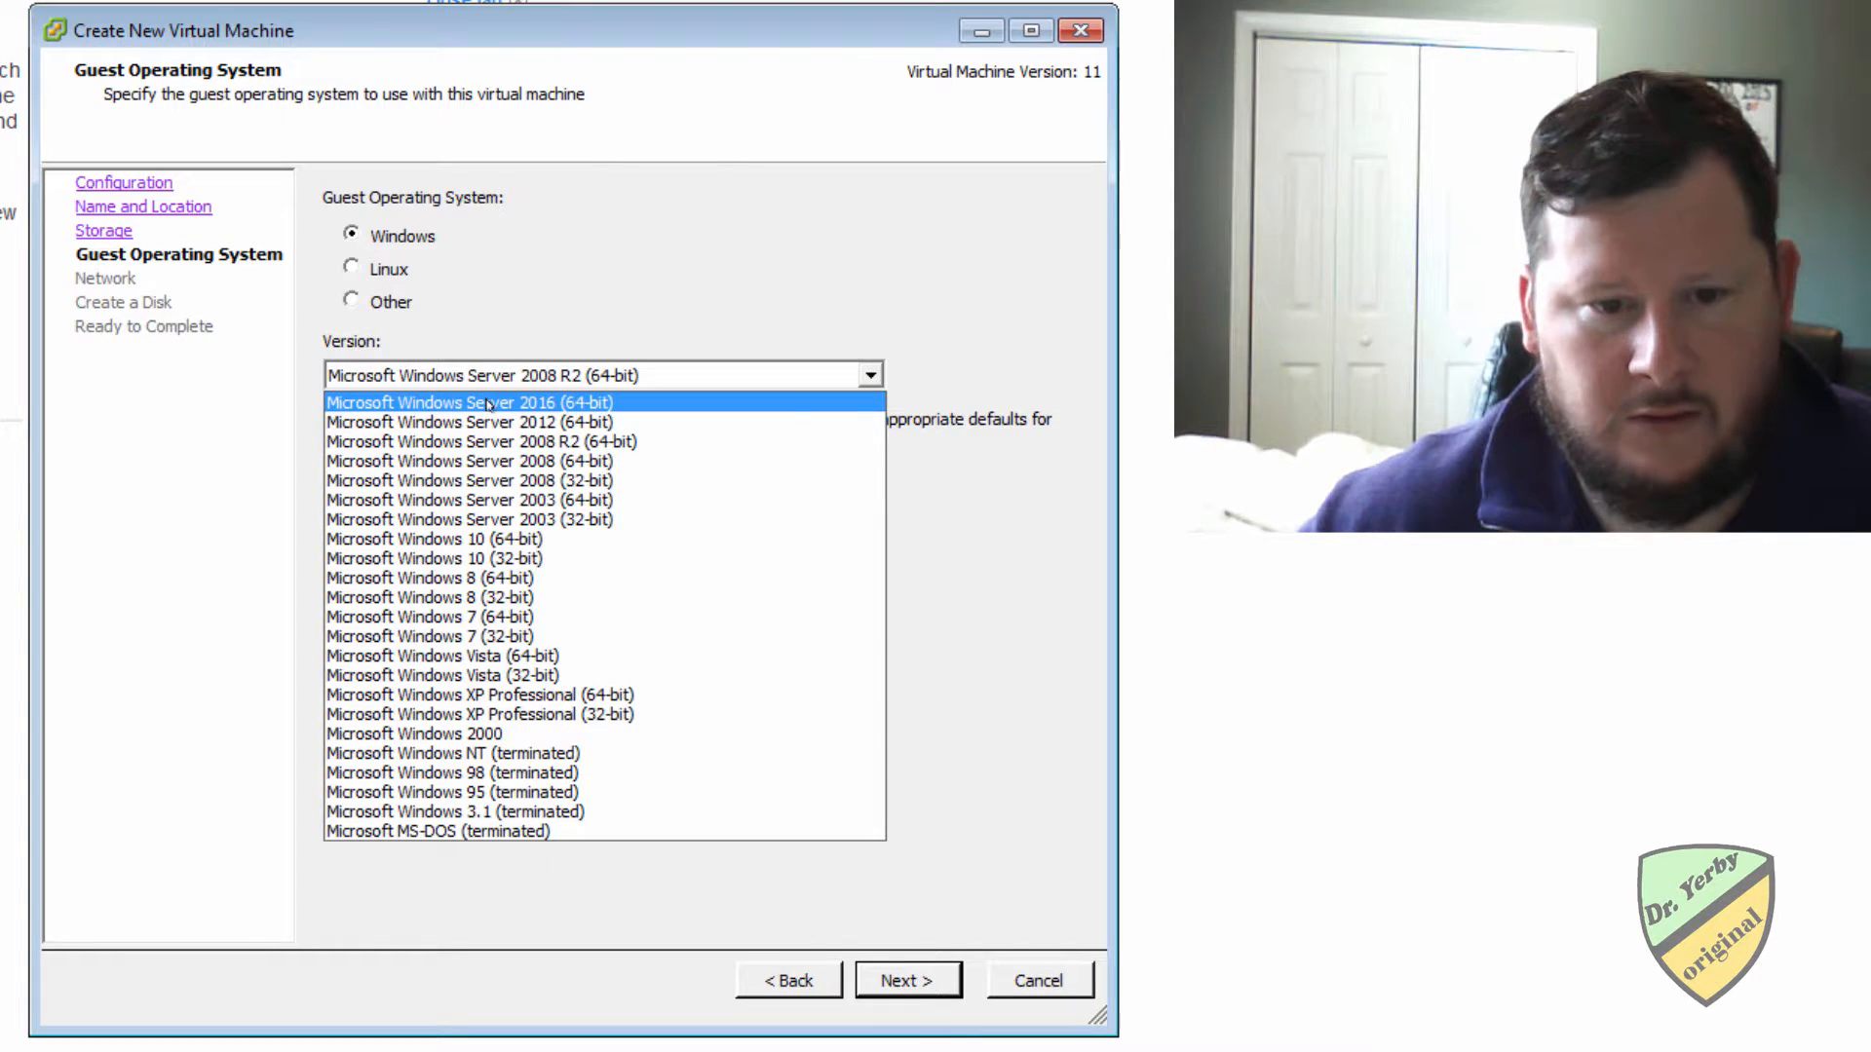
pyautogui.click(488, 403)
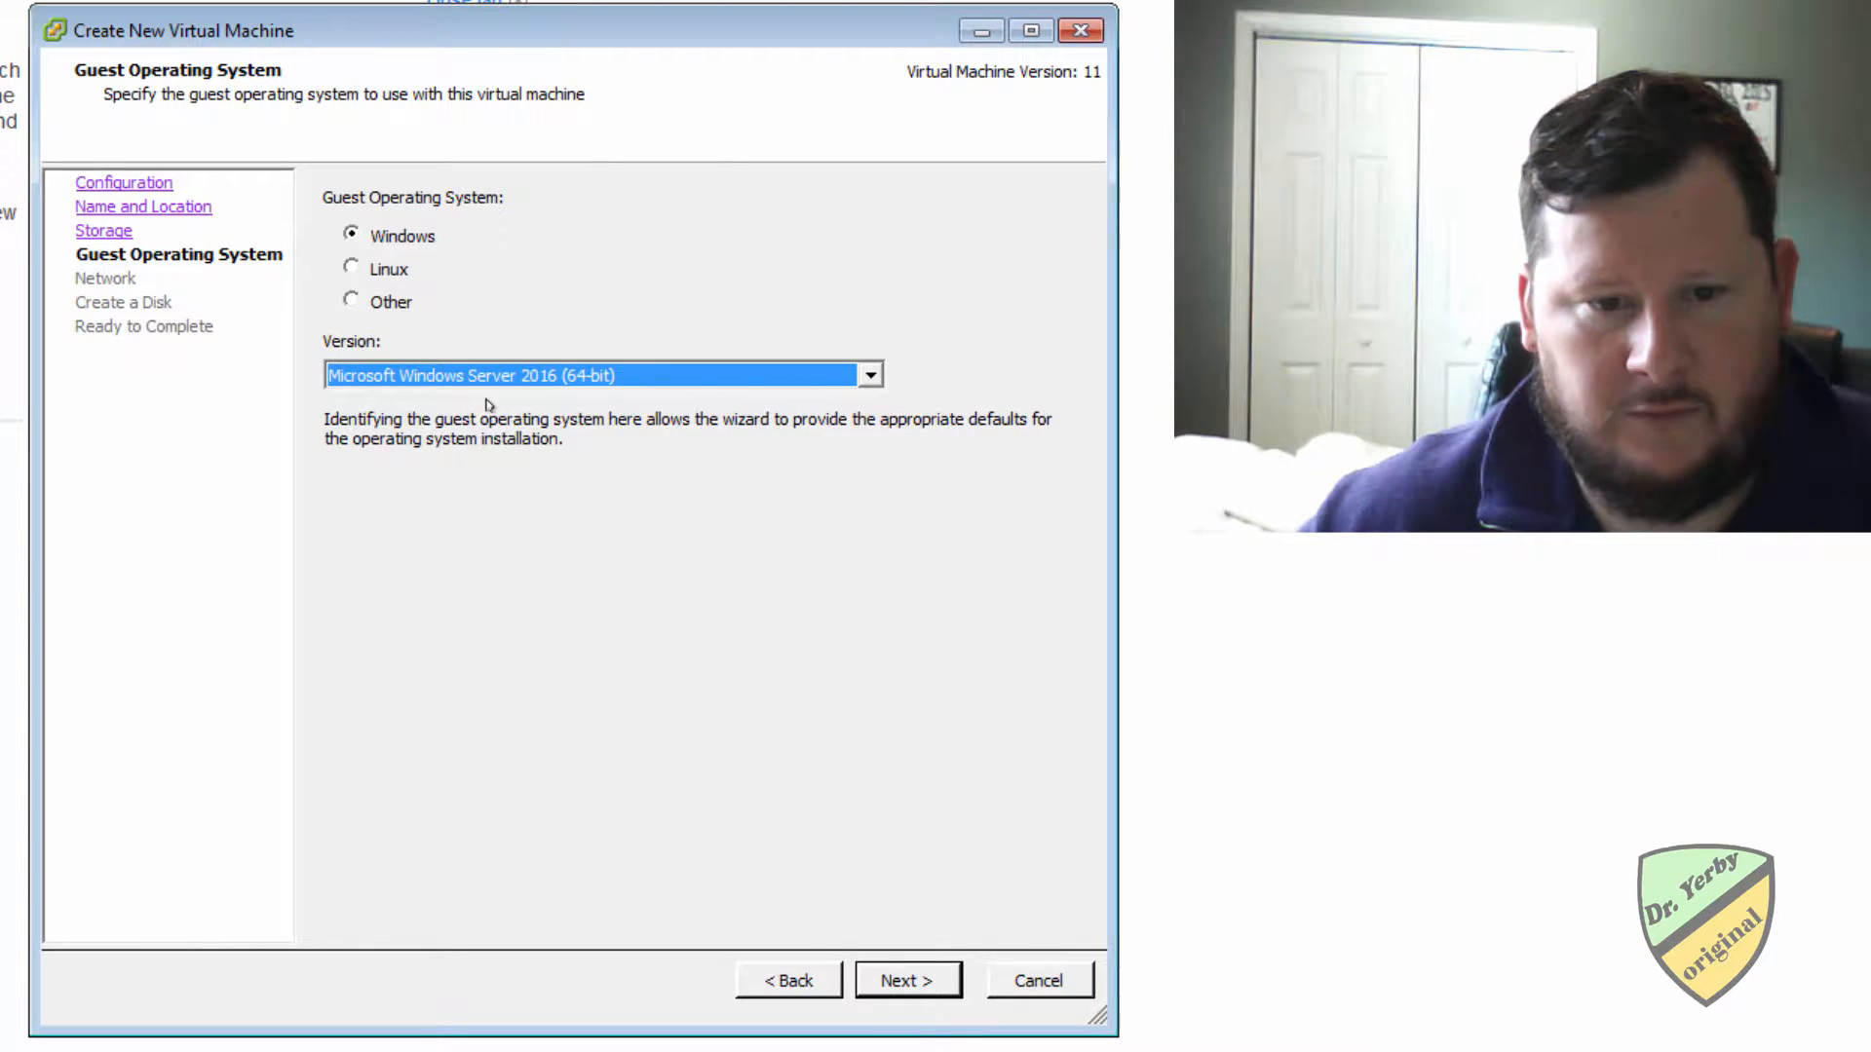
pyautogui.click(864, 969)
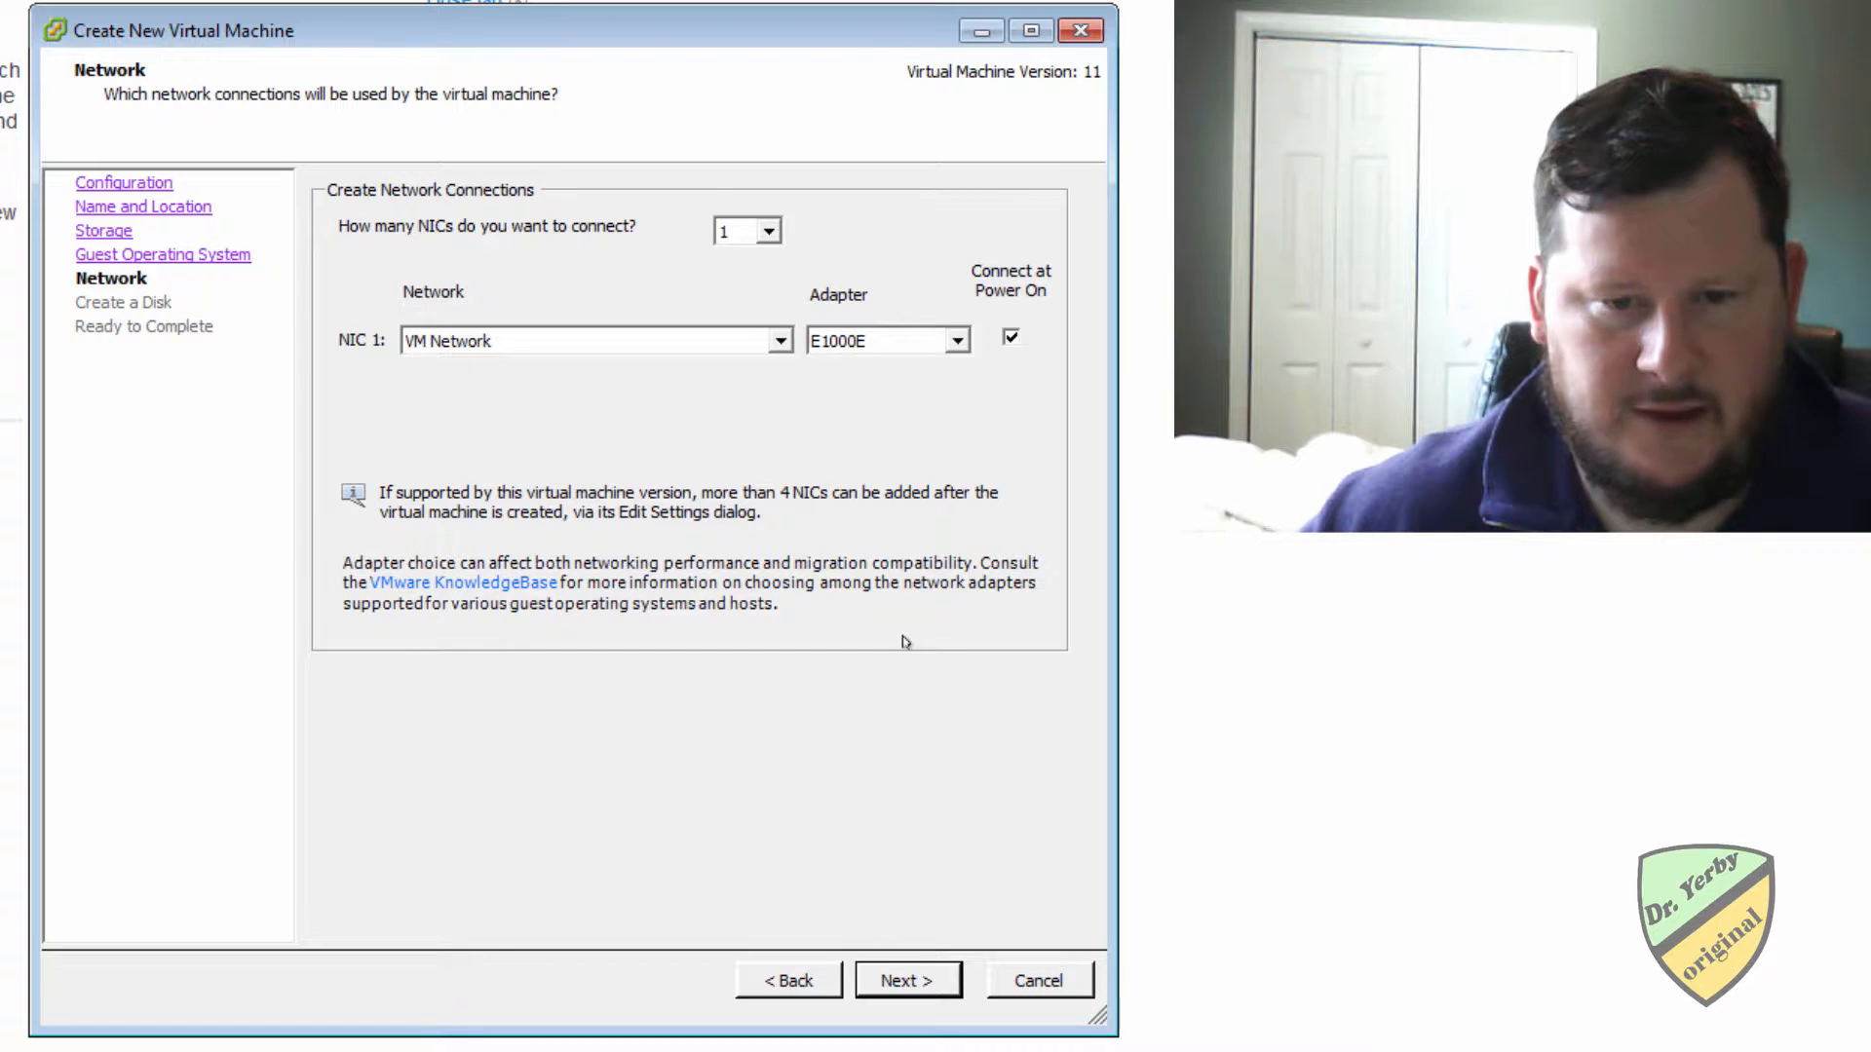
# Accept one E1000E adapter on VM Network and set the thin-provisioned virtual disk to 40 GB, accepting the overcommitment.
pyautogui.click(906, 980)
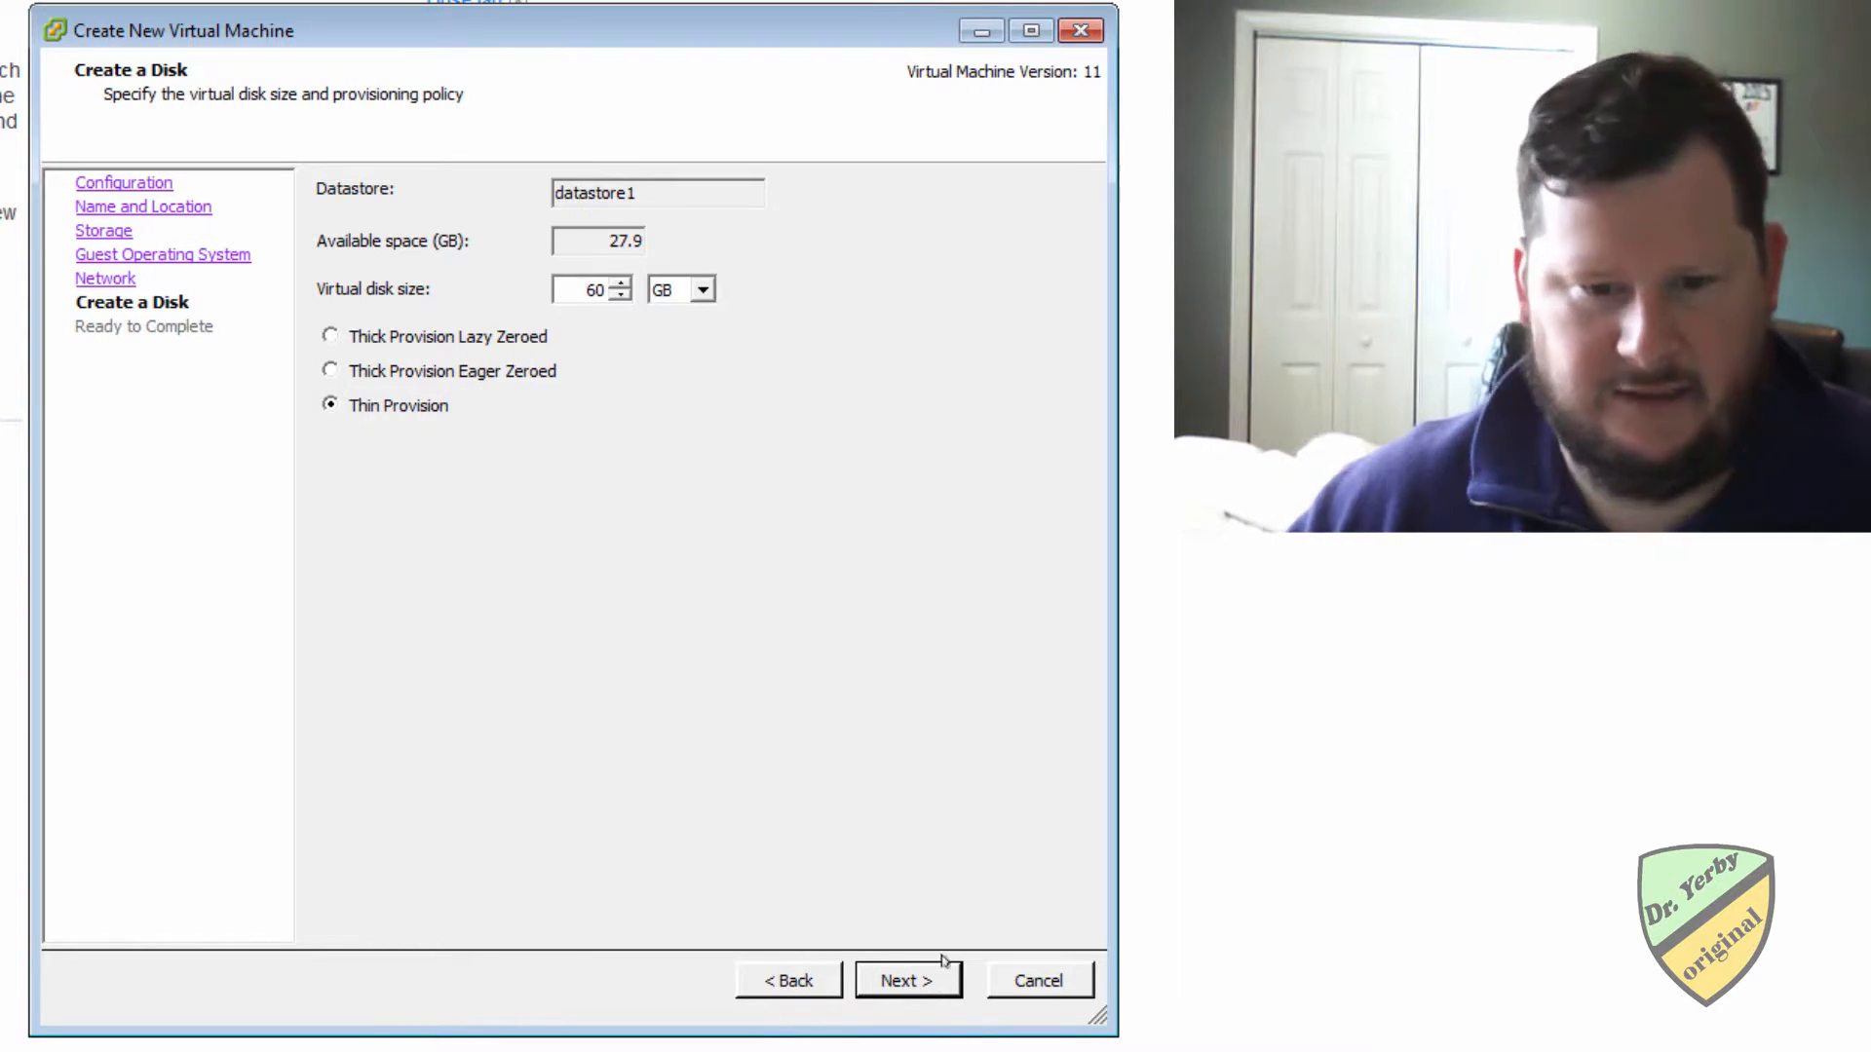
pyautogui.click(906, 984)
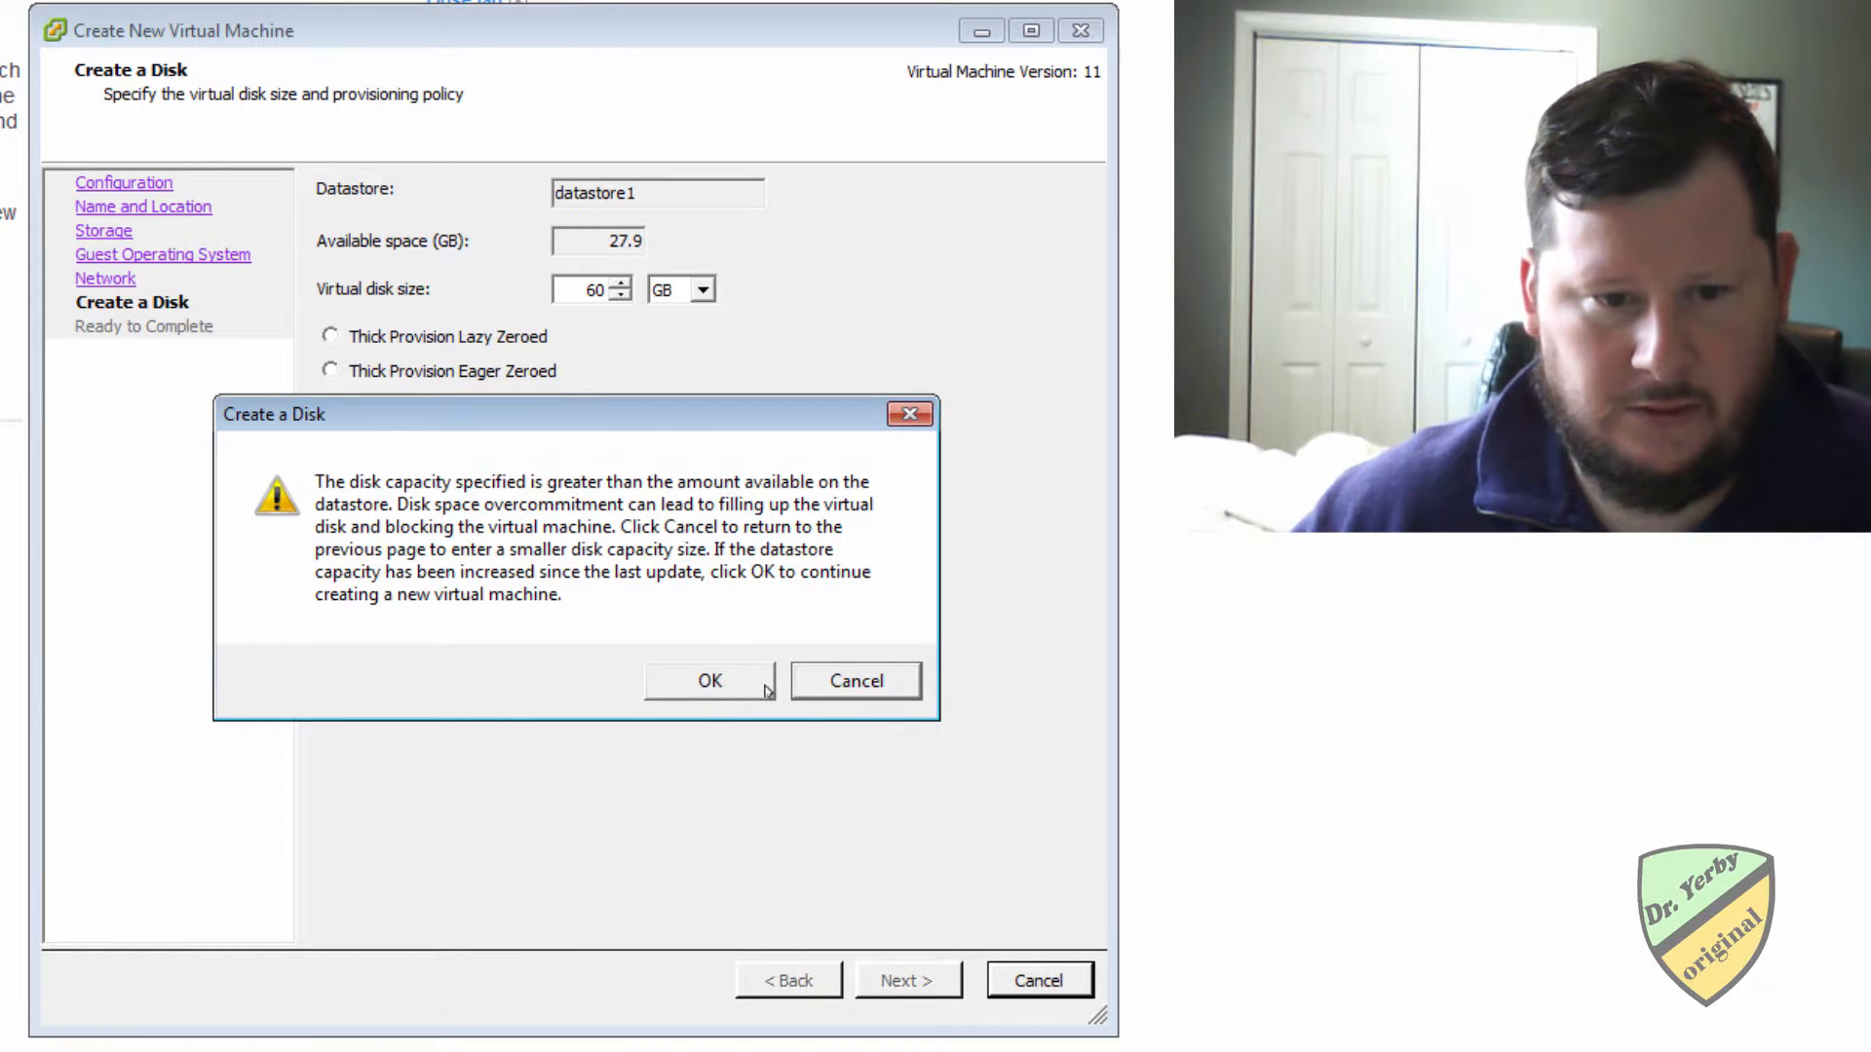
pyautogui.click(713, 682)
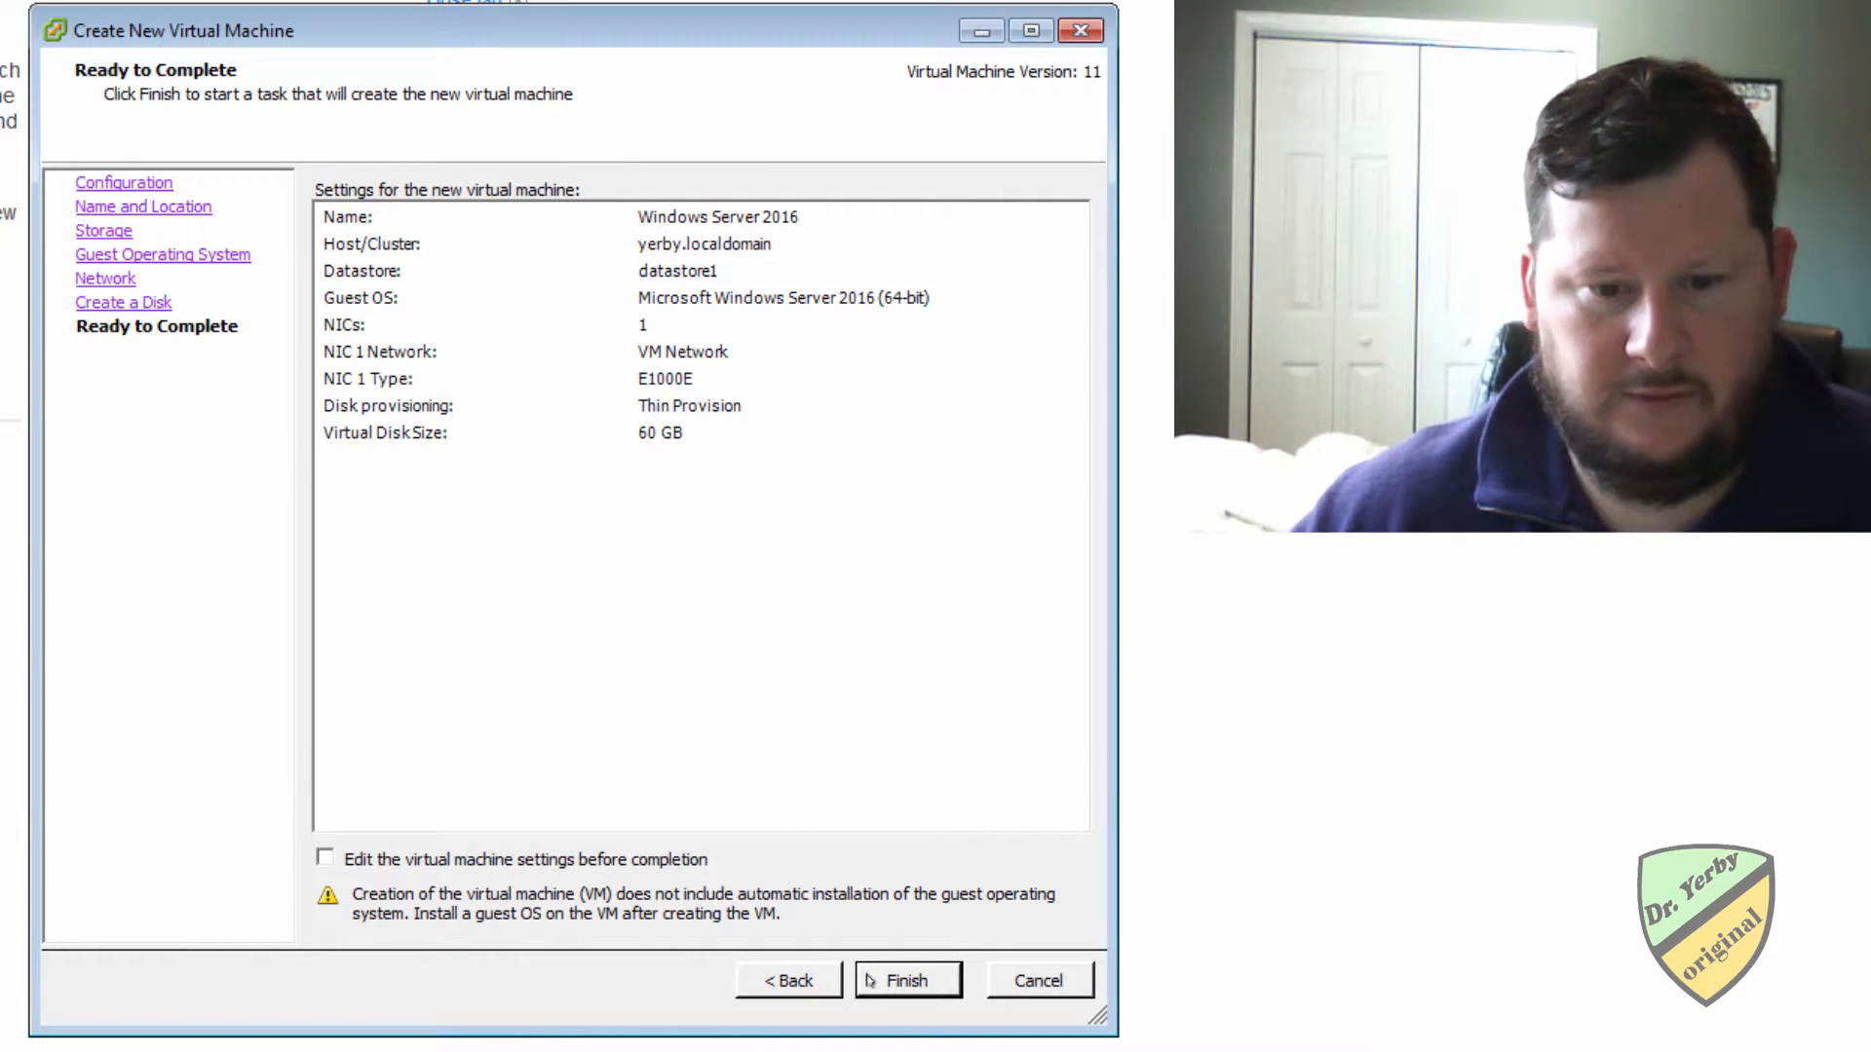
pyautogui.click(788, 981)
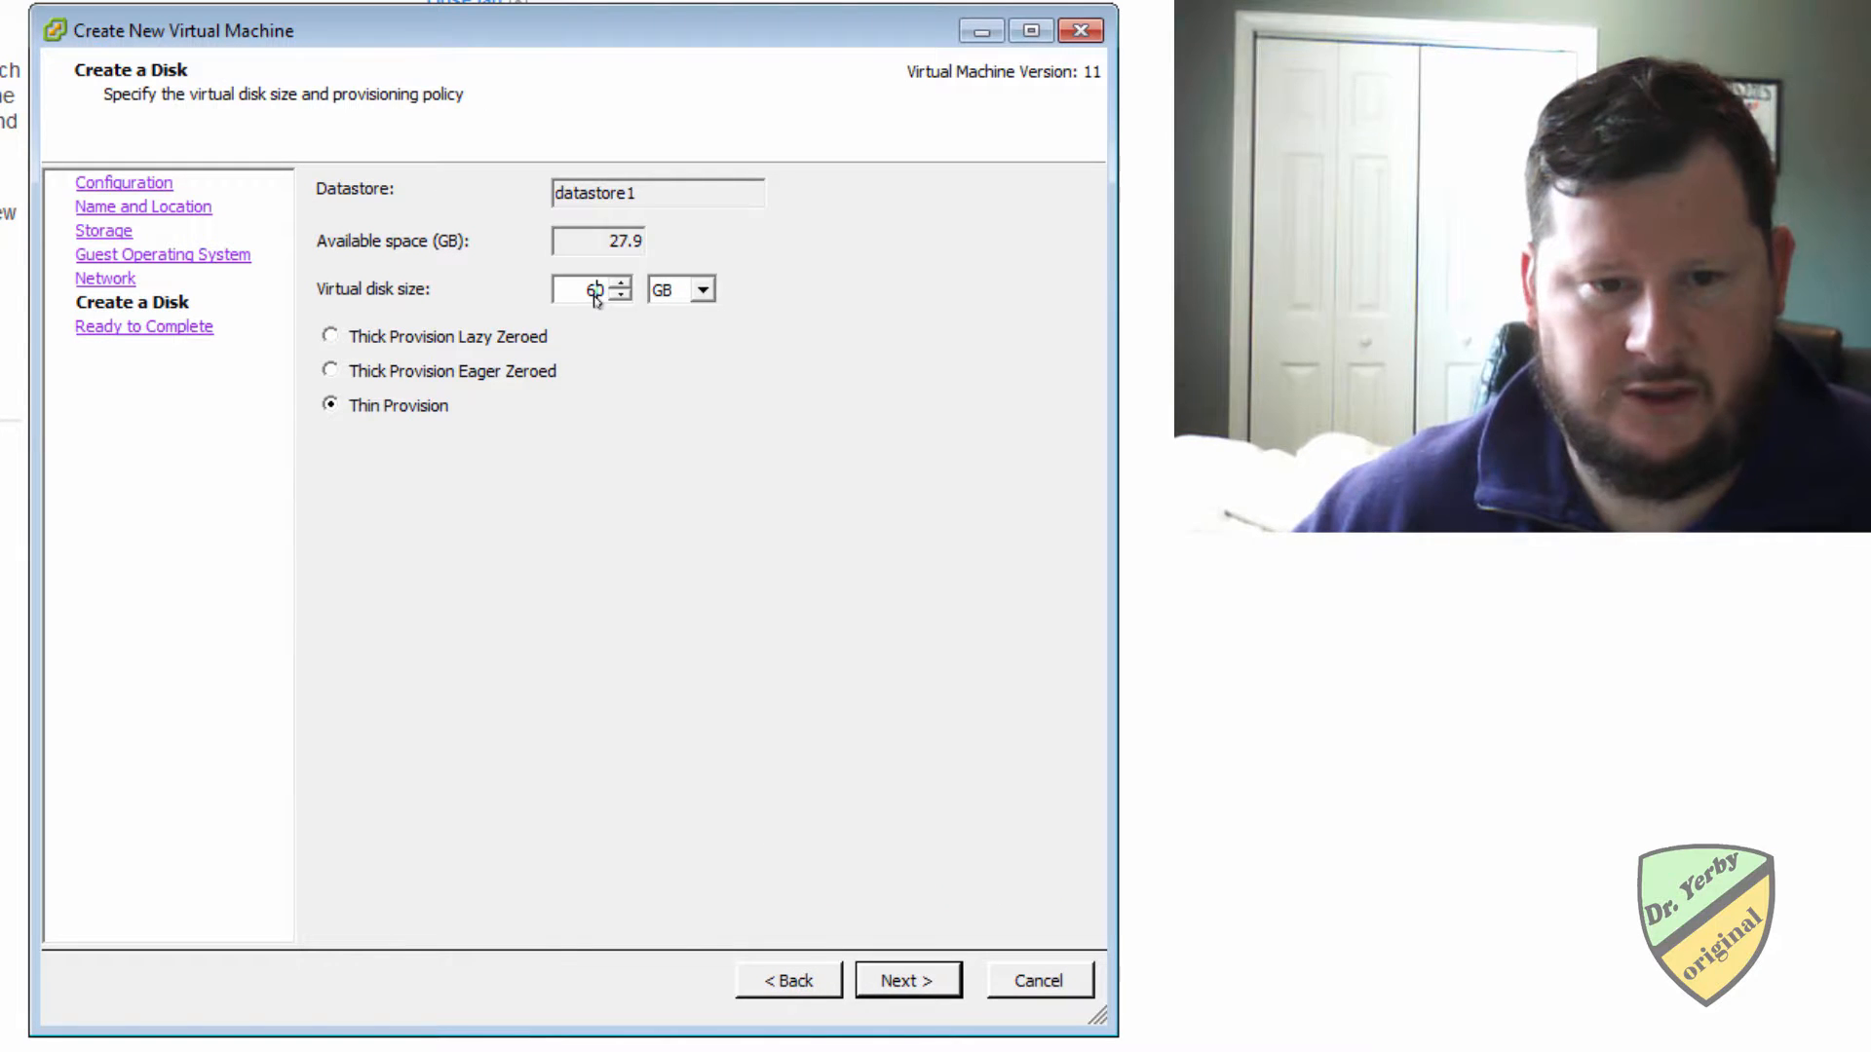
pyautogui.write('40')
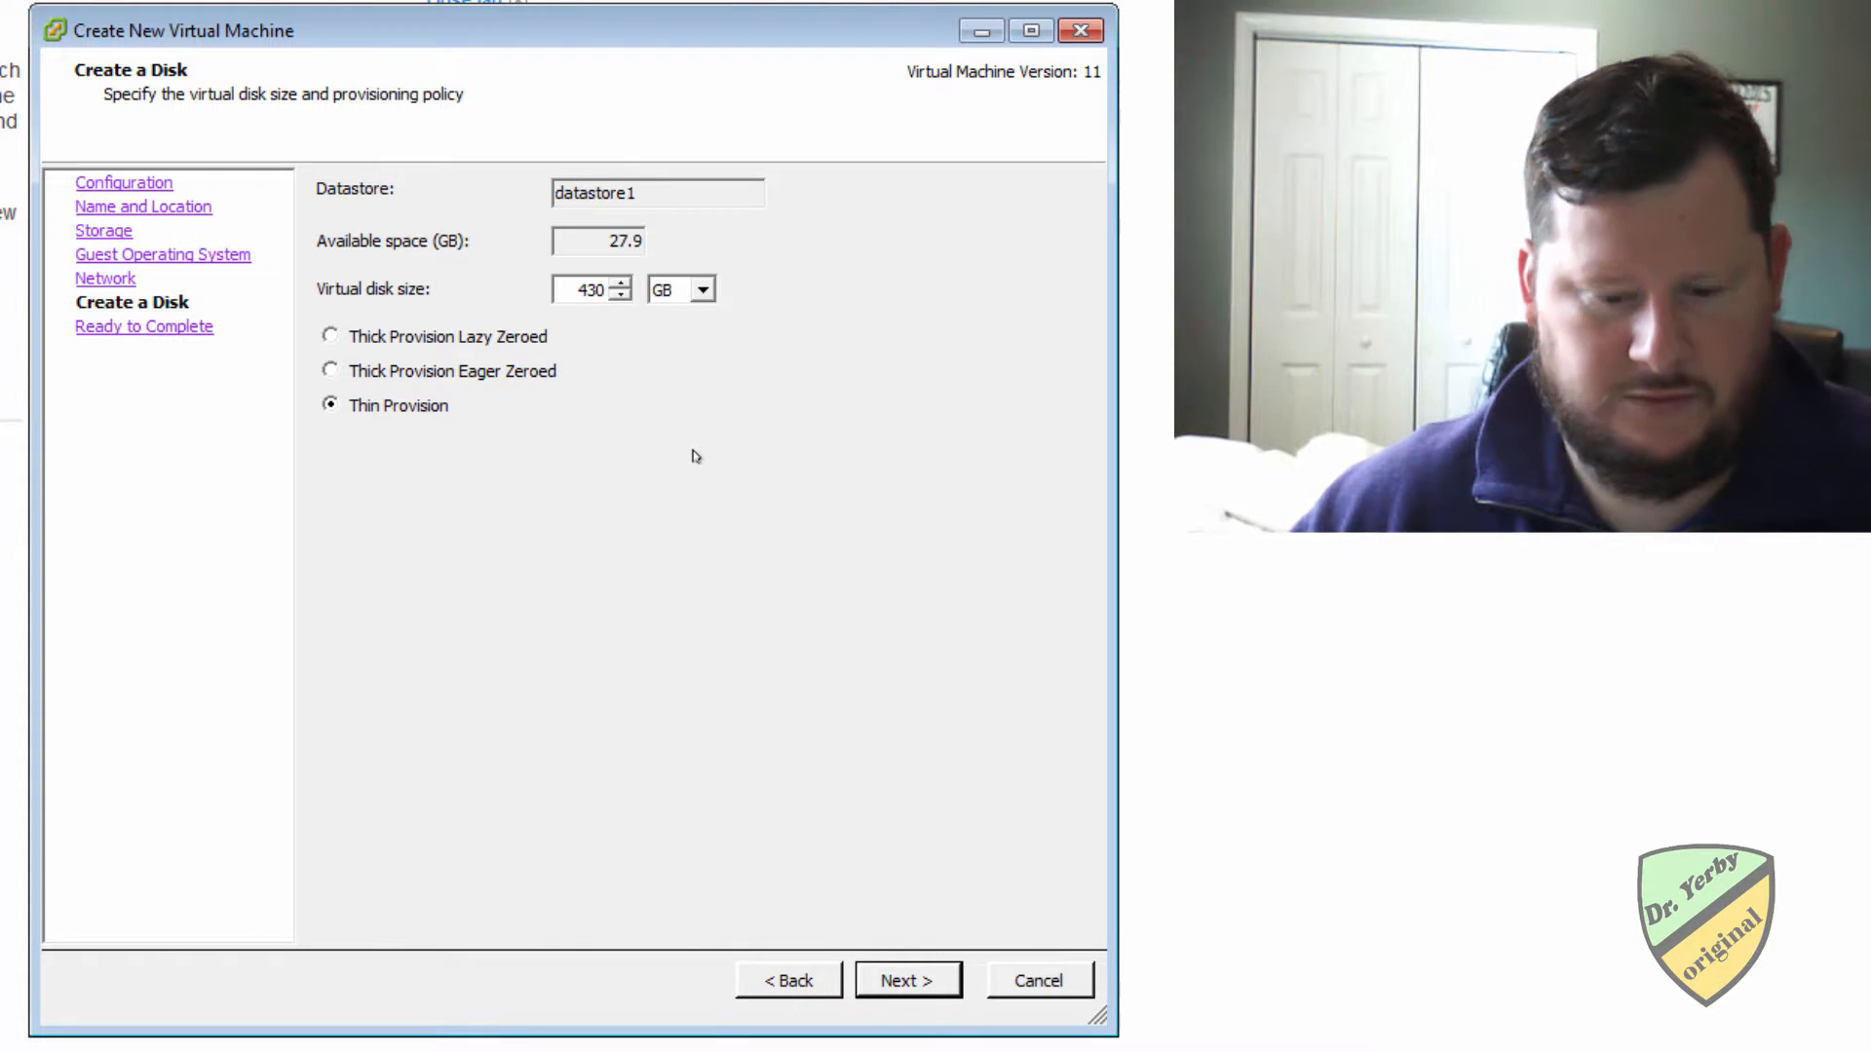
pyautogui.click(867, 990)
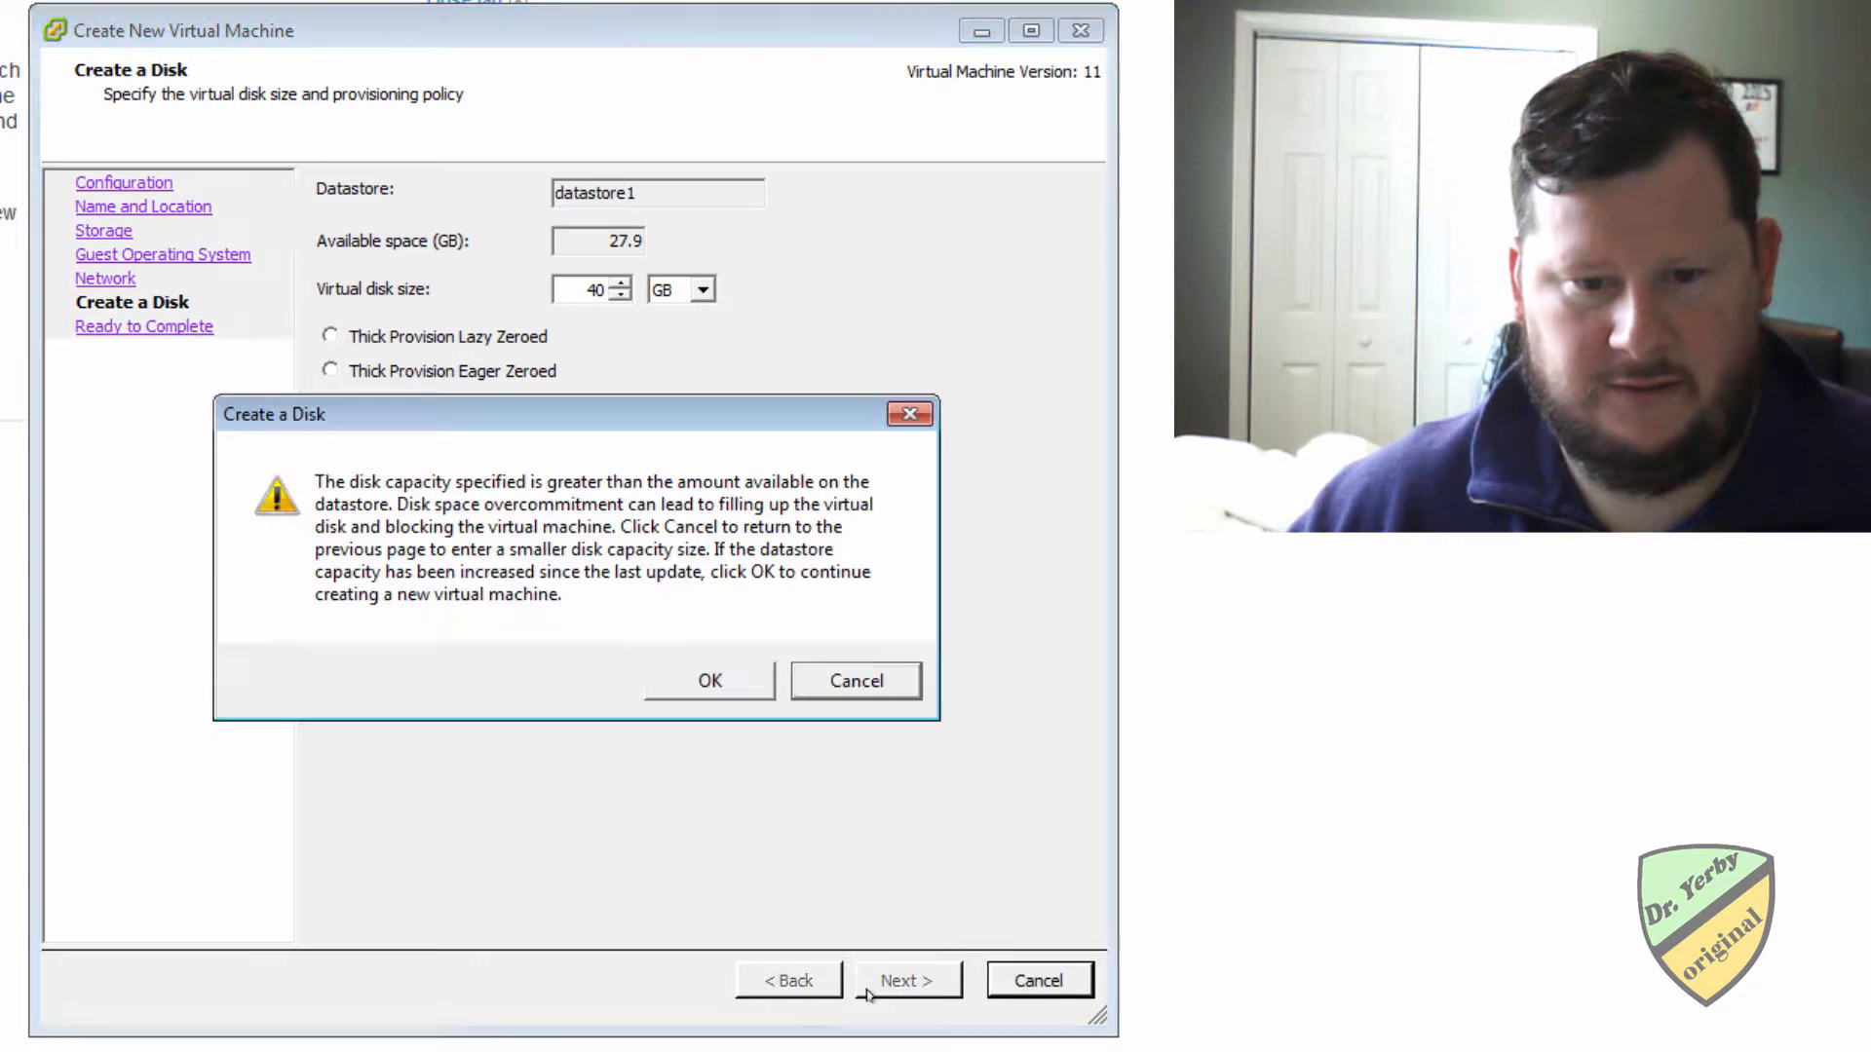
pyautogui.click(732, 690)
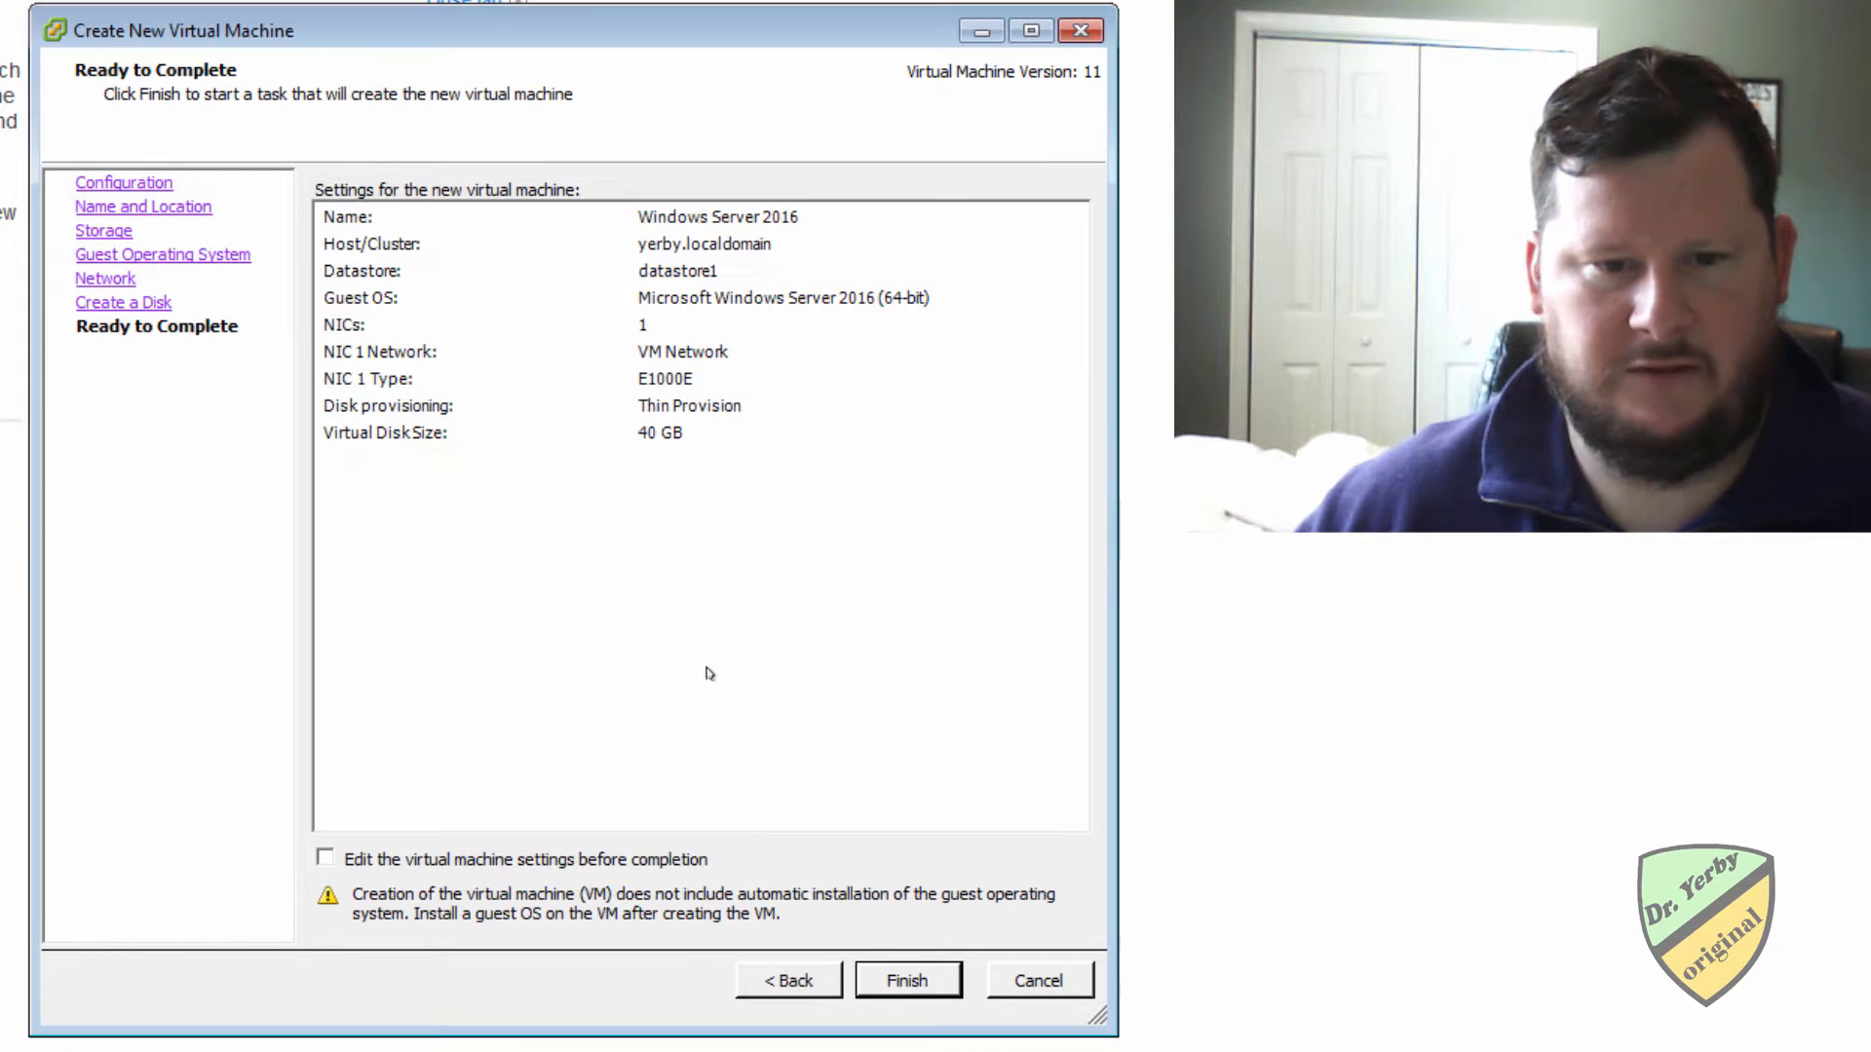
# Choose to edit the machine's settings before completion and raise its memory size to 6348 MB.
pyautogui.click(417, 859)
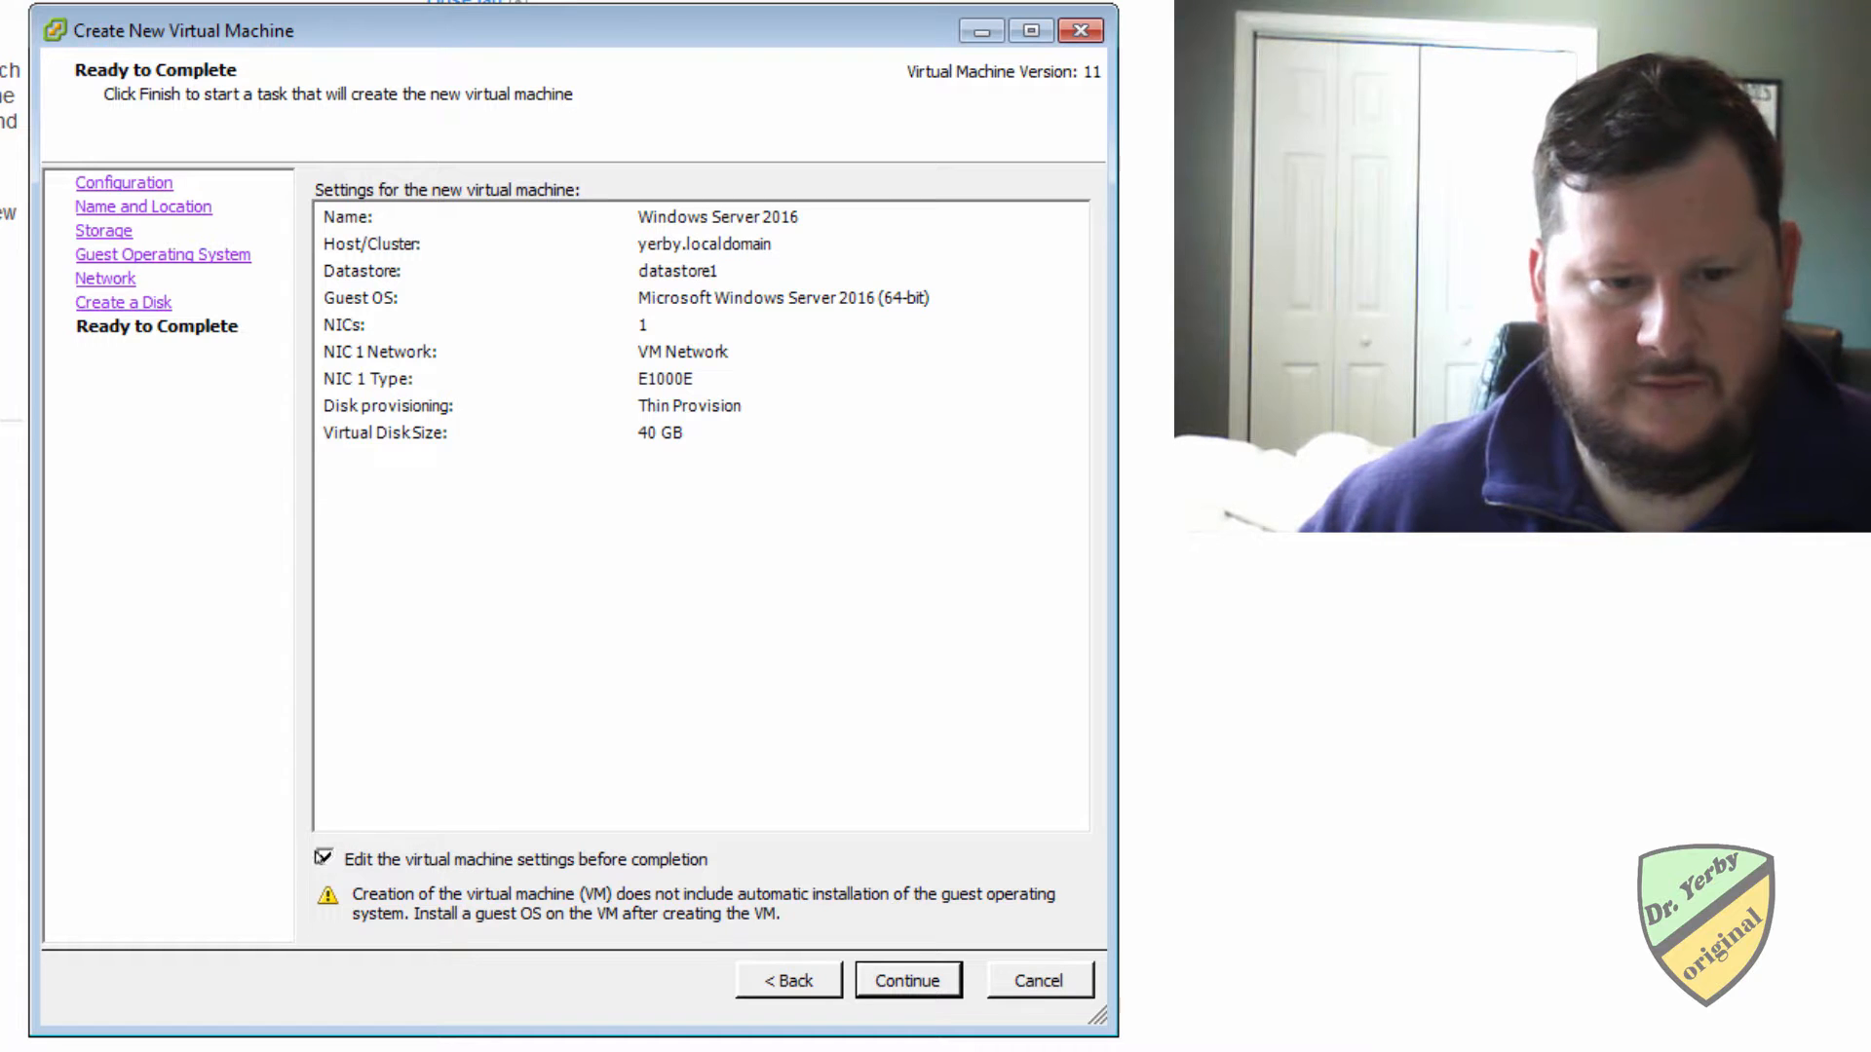
pyautogui.click(900, 982)
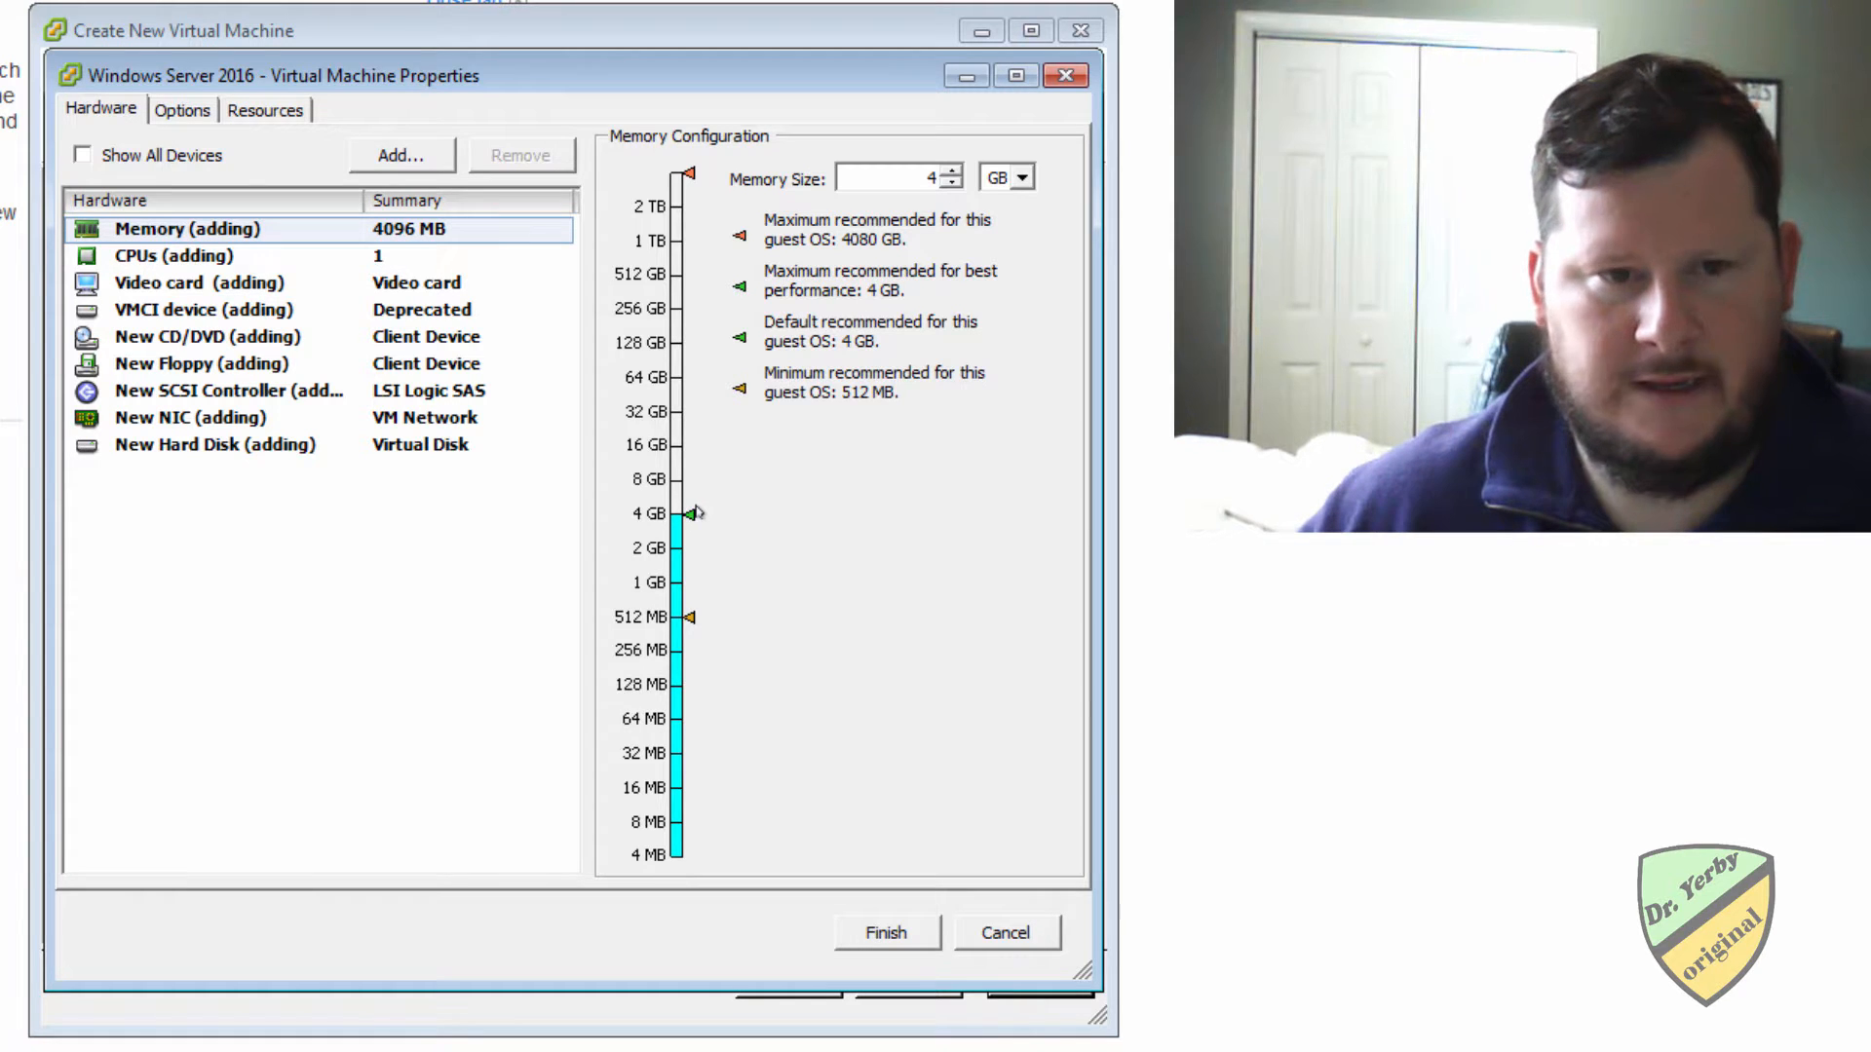
pyautogui.click(676, 492)
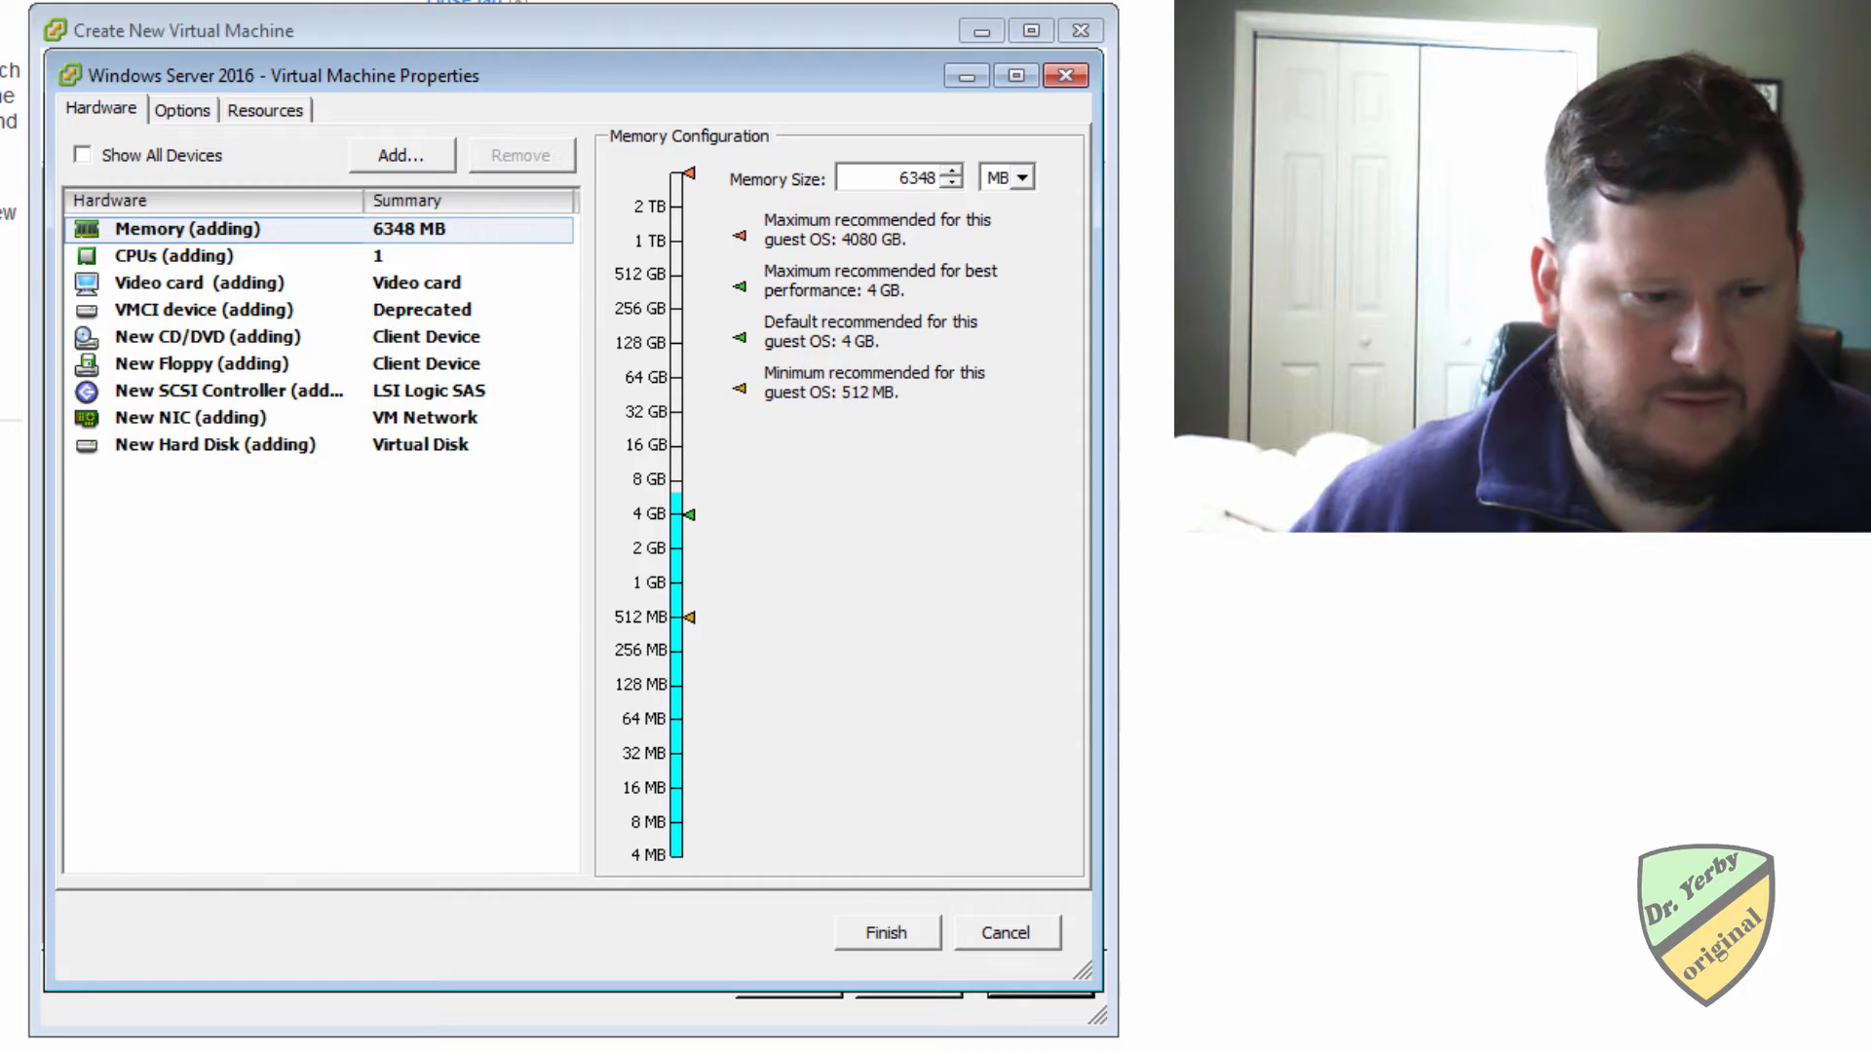
# Set the new machine's number of virtual CPU sockets to 2.
pyautogui.click(166, 258)
pyautogui.click(936, 153)
pyautogui.click(930, 190)
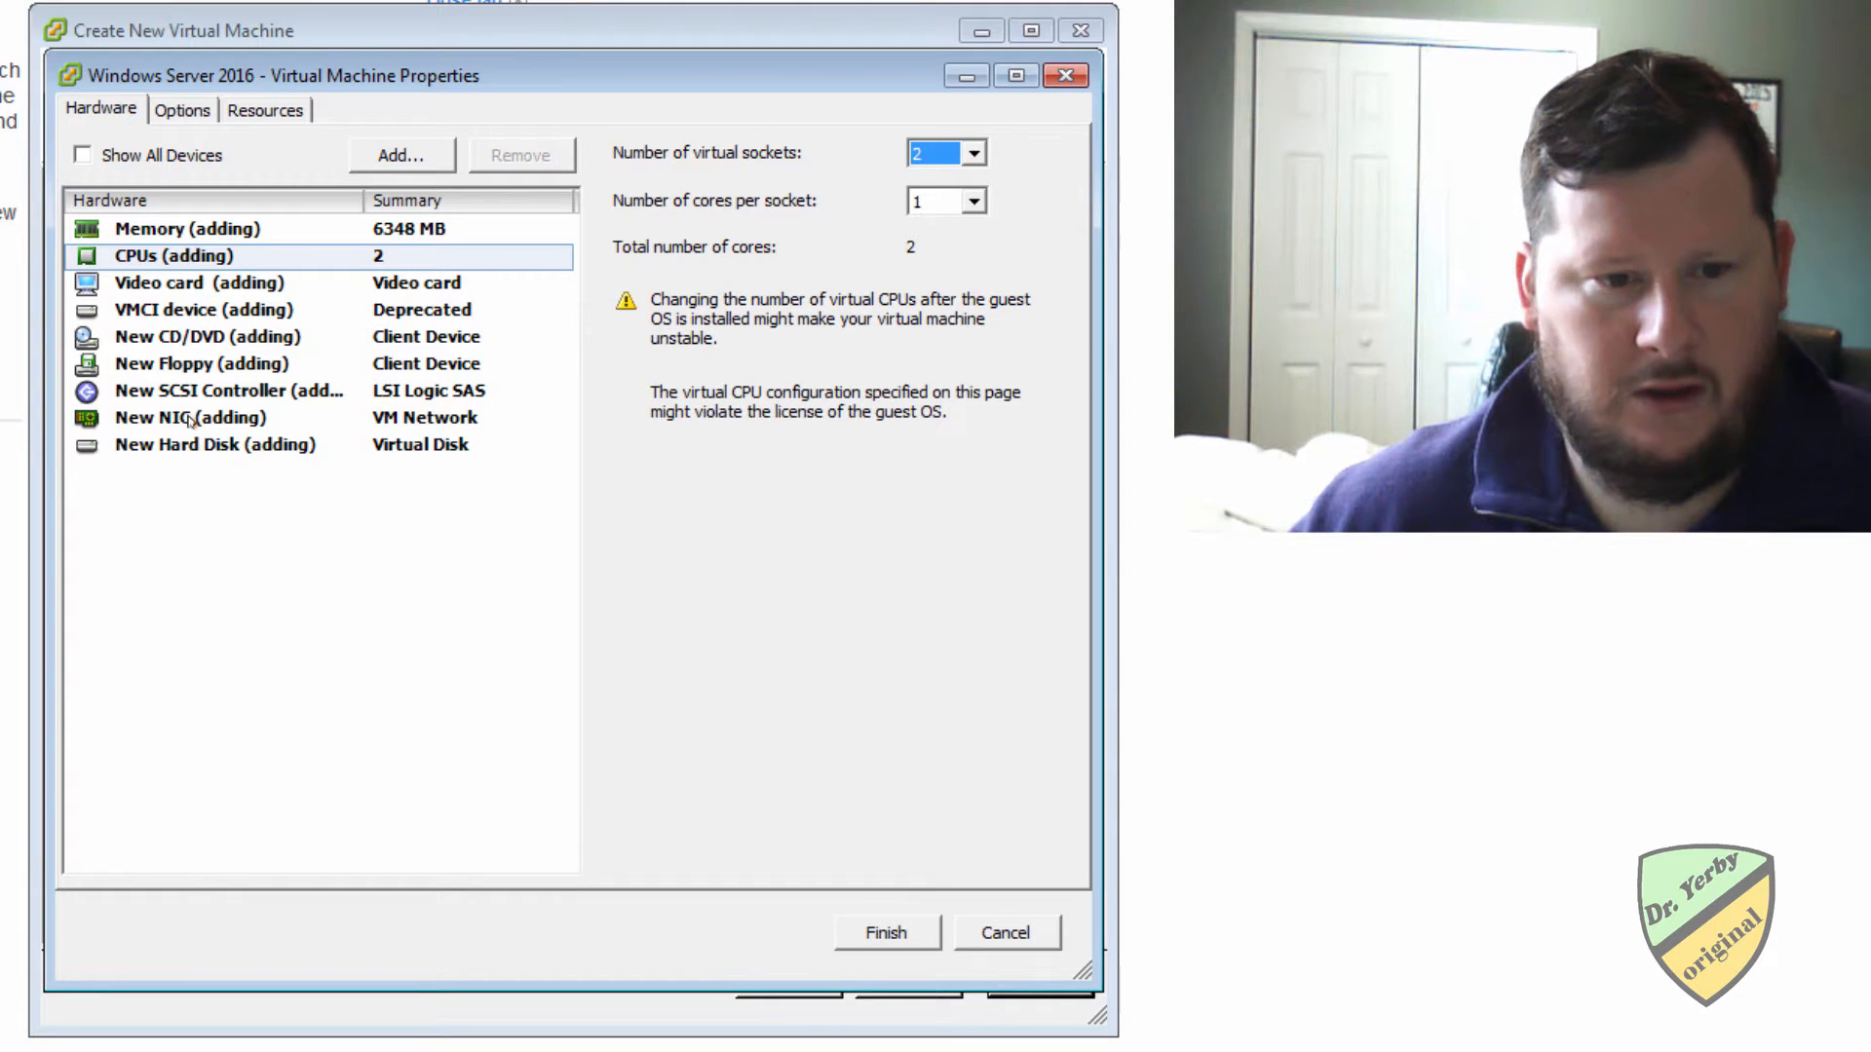
# Attach the 14393.0.161119 Windows Server ISO from datastore1's ISOs folder to the CD/DVD drive, connected at power on, and finish creating the machine.
pyautogui.click(184, 338)
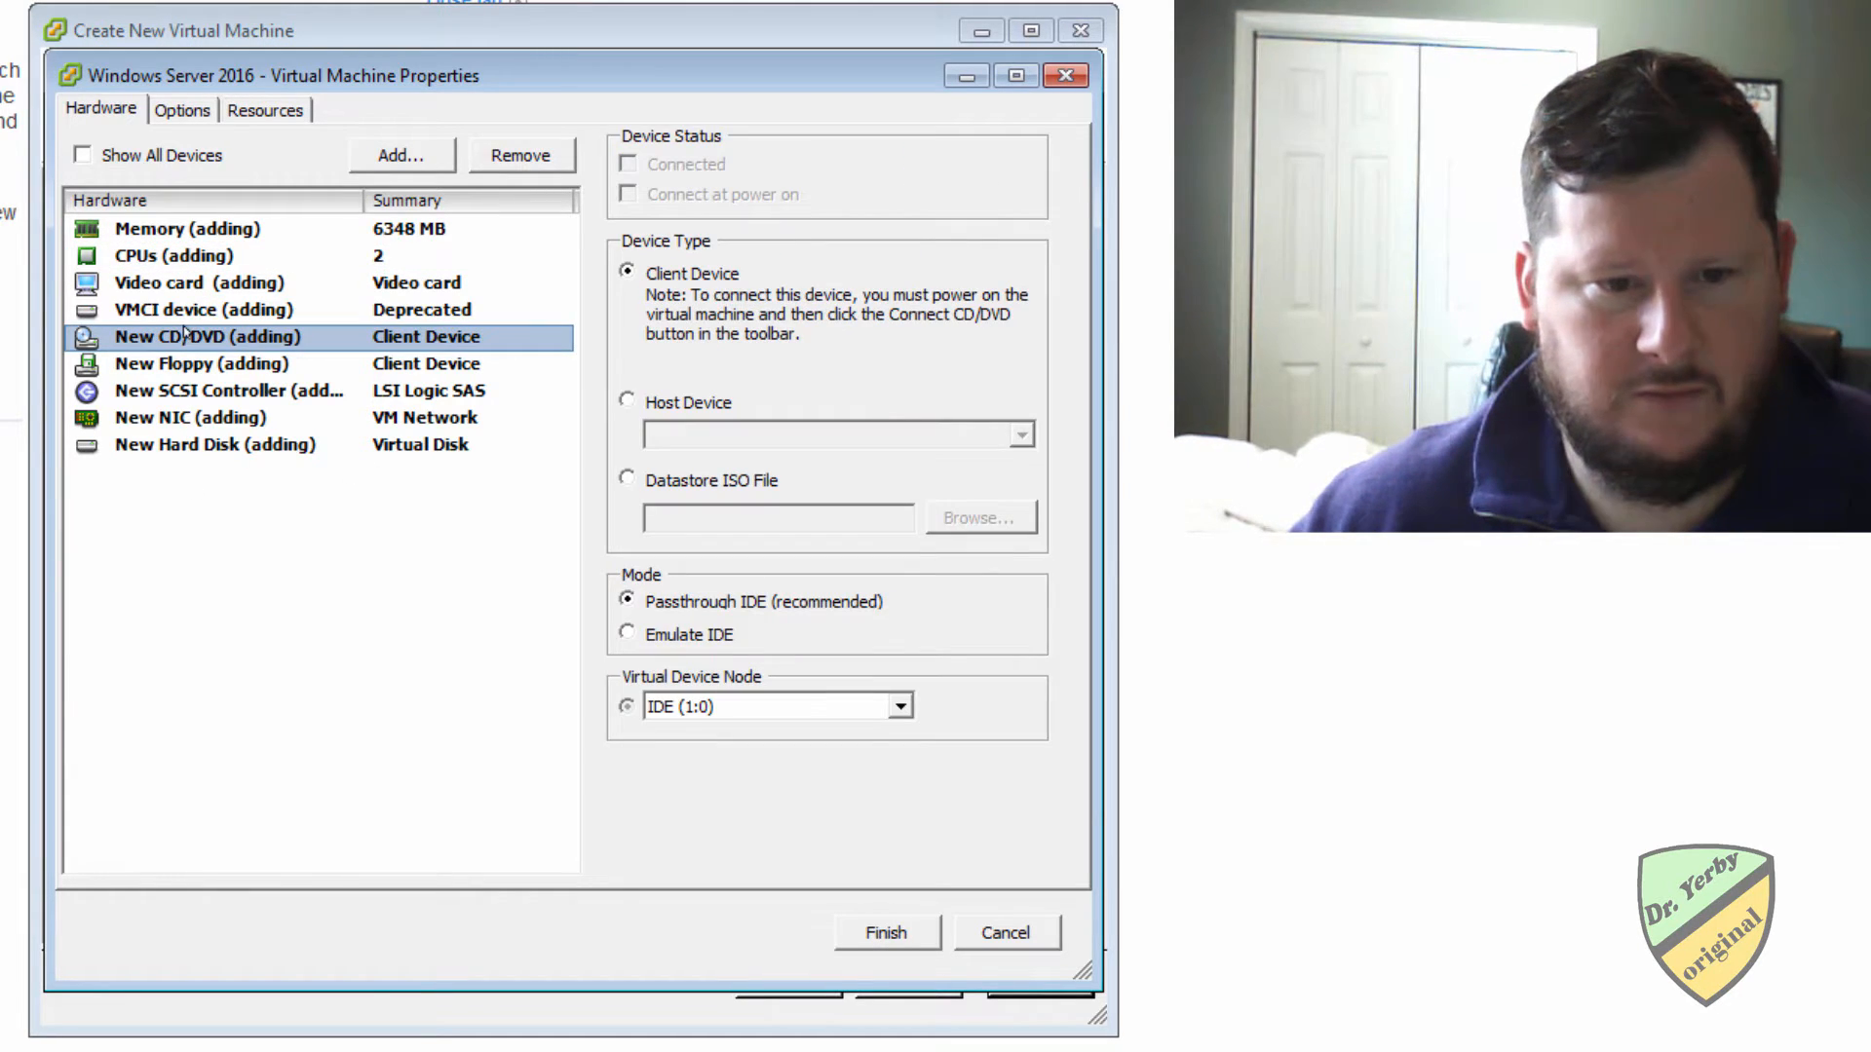
pyautogui.click(627, 481)
pyautogui.click(966, 518)
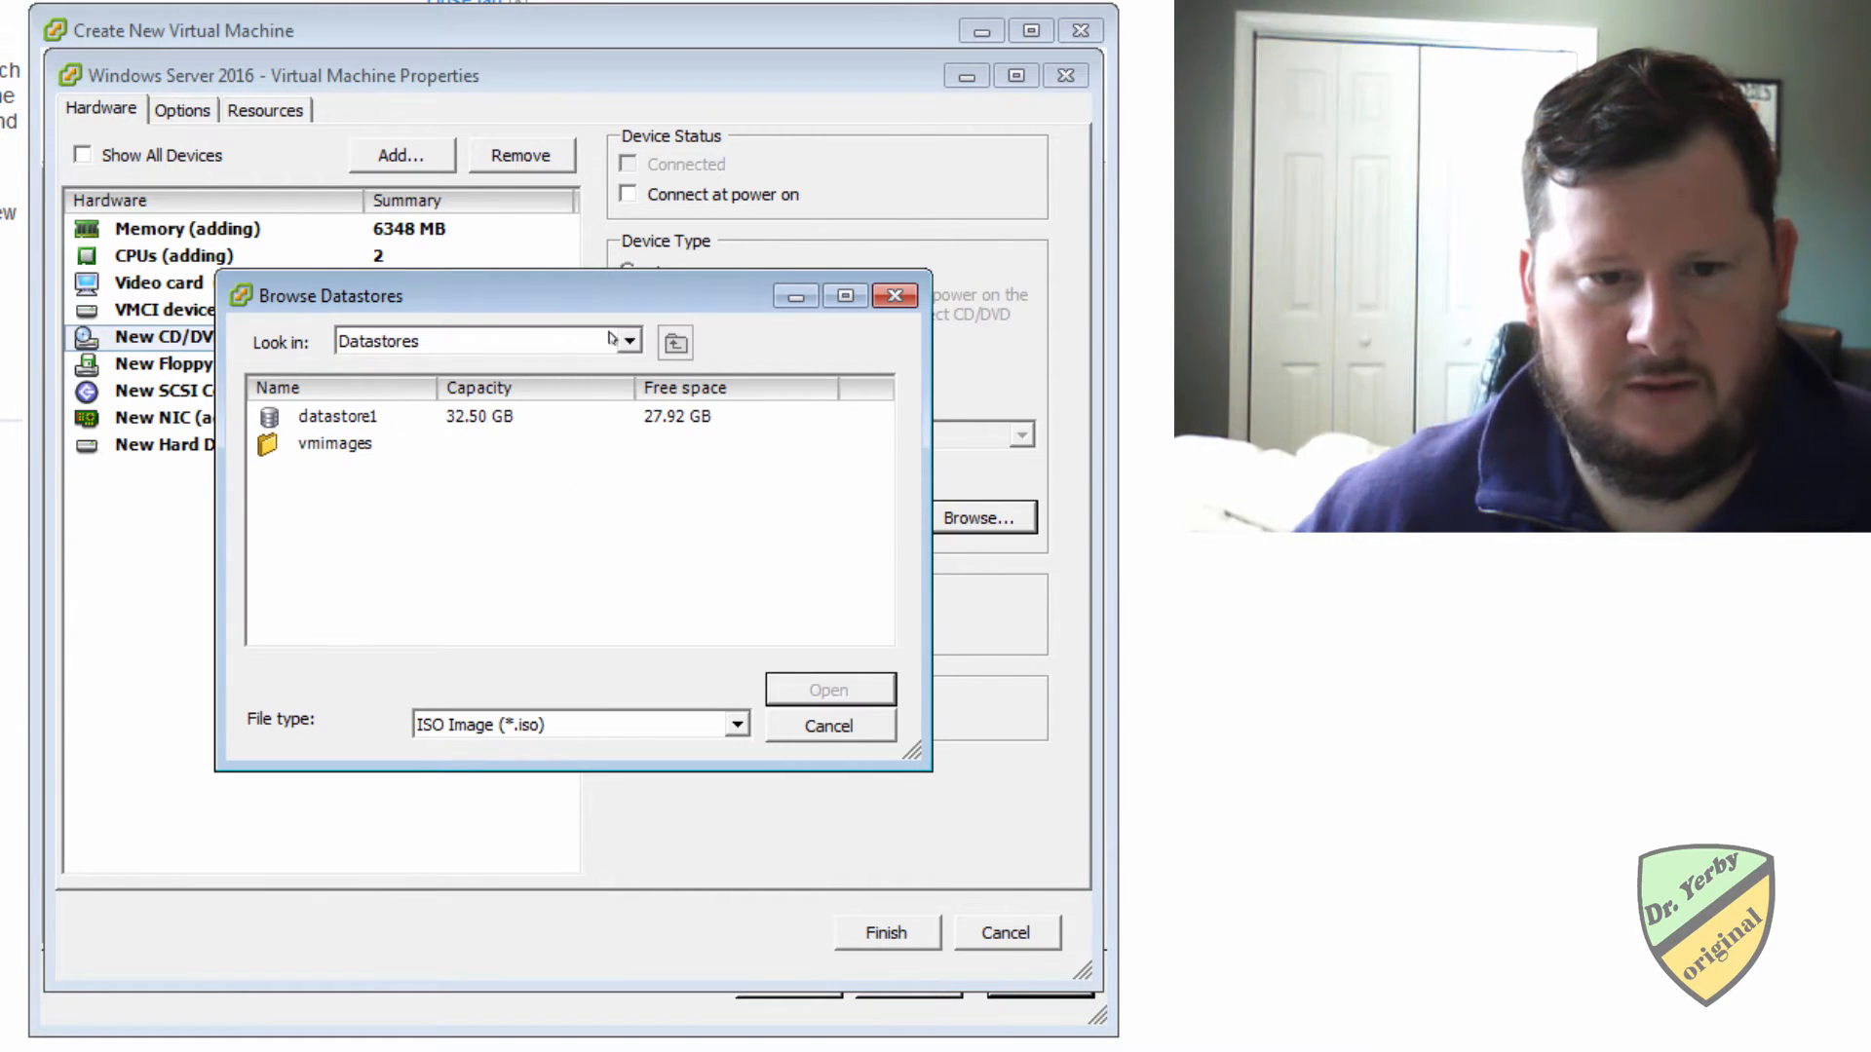
pyautogui.doubleClick(336, 444)
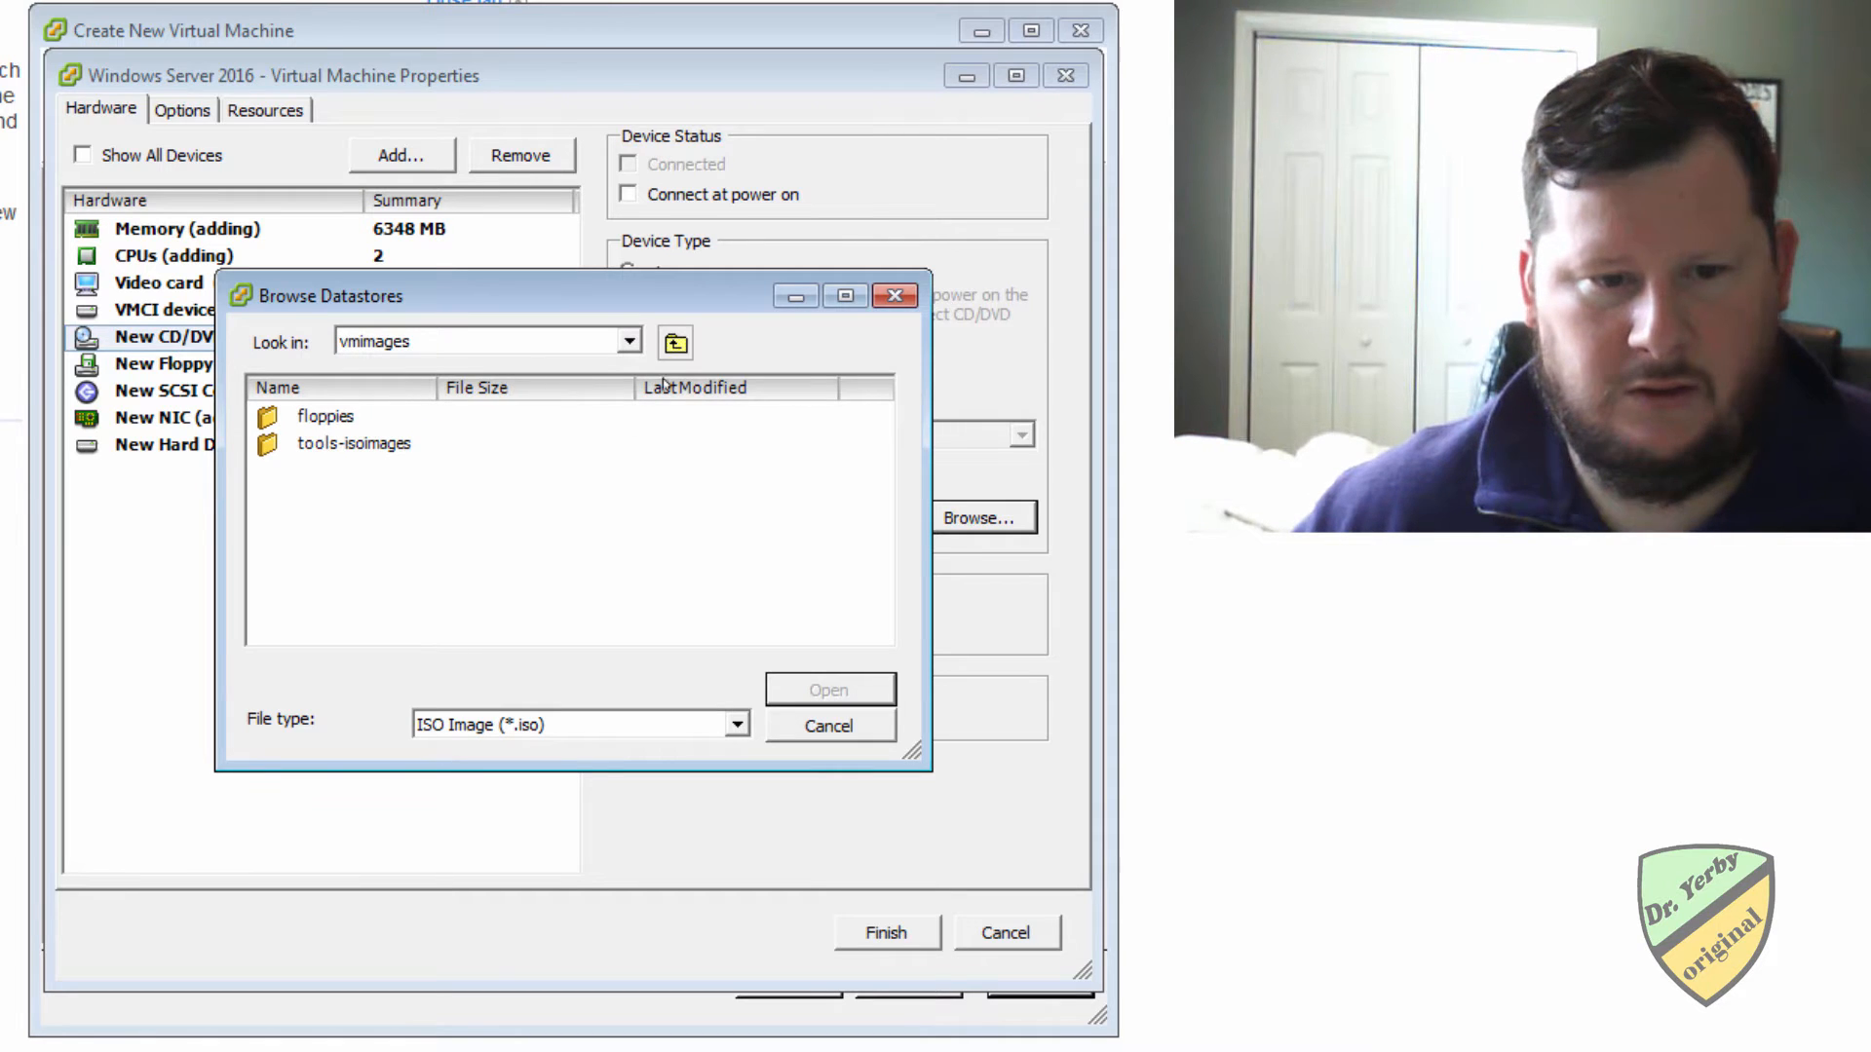
pyautogui.click(675, 344)
pyautogui.doubleClick(346, 417)
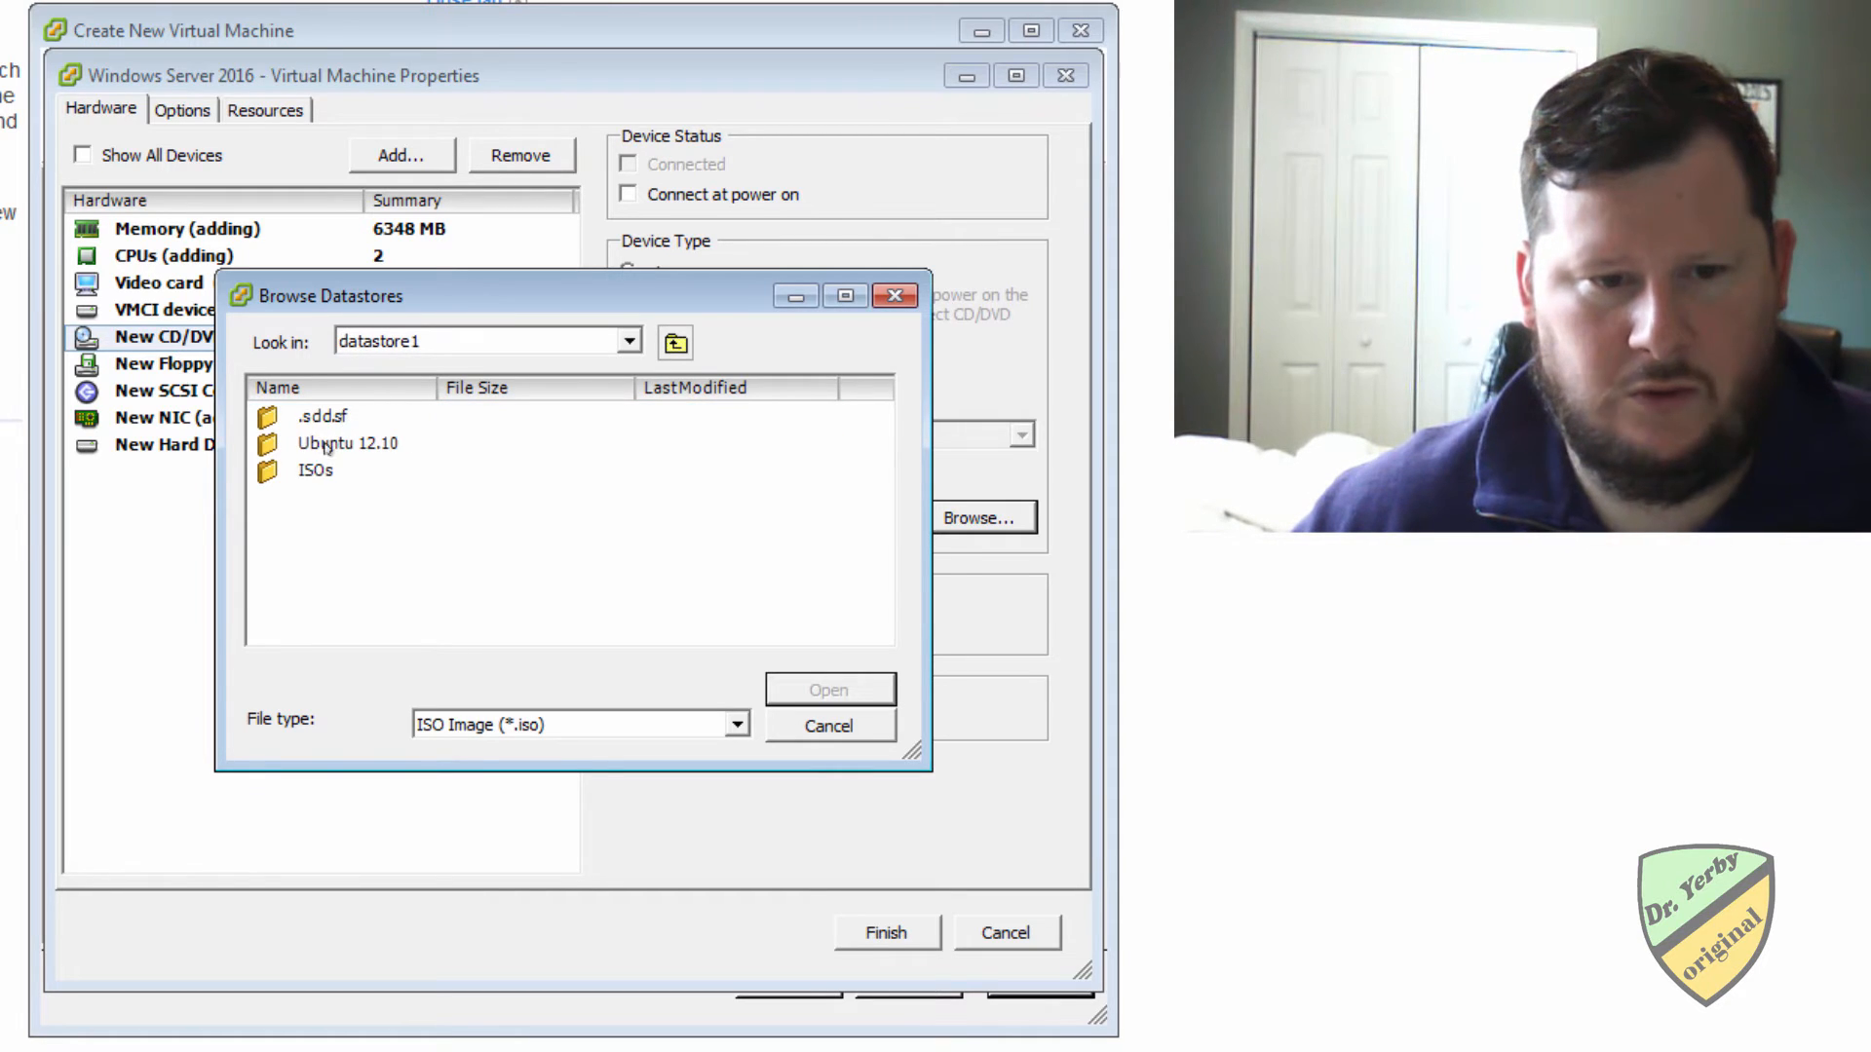
pyautogui.doubleClick(307, 471)
pyautogui.click(349, 444)
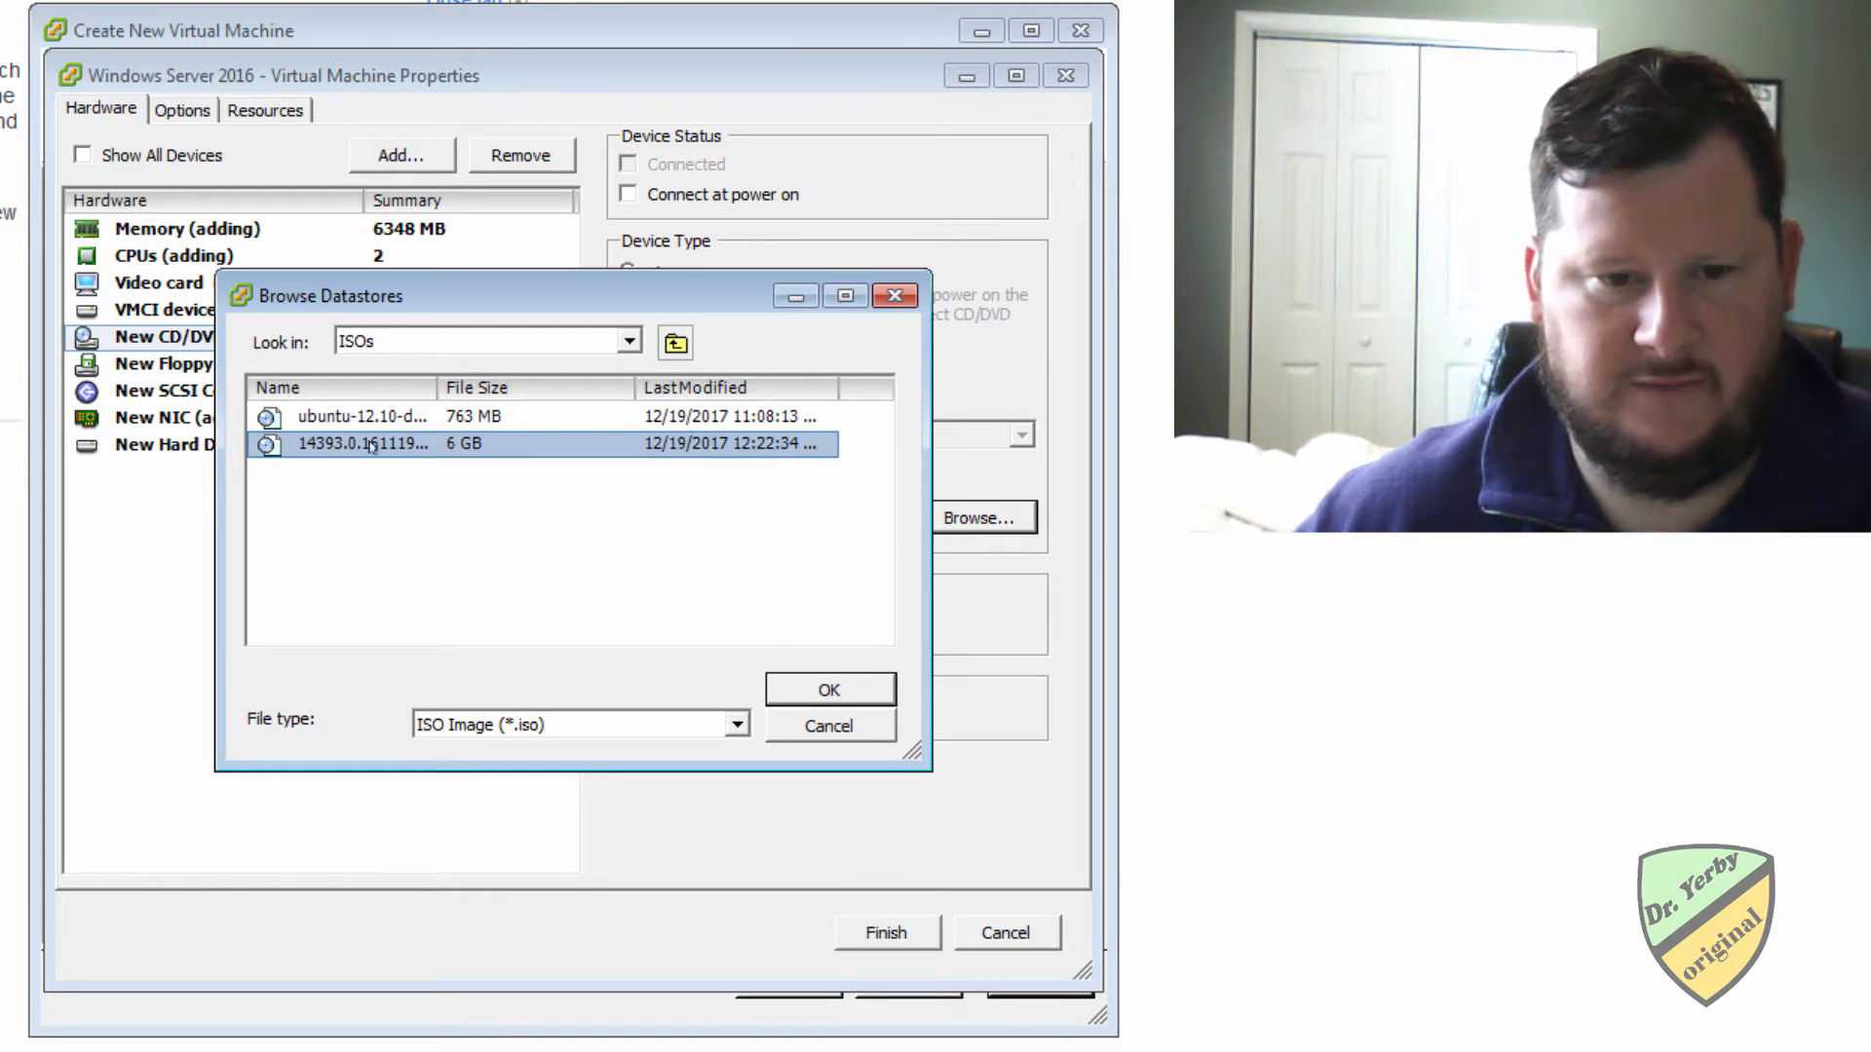
pyautogui.doubleClick(360, 444)
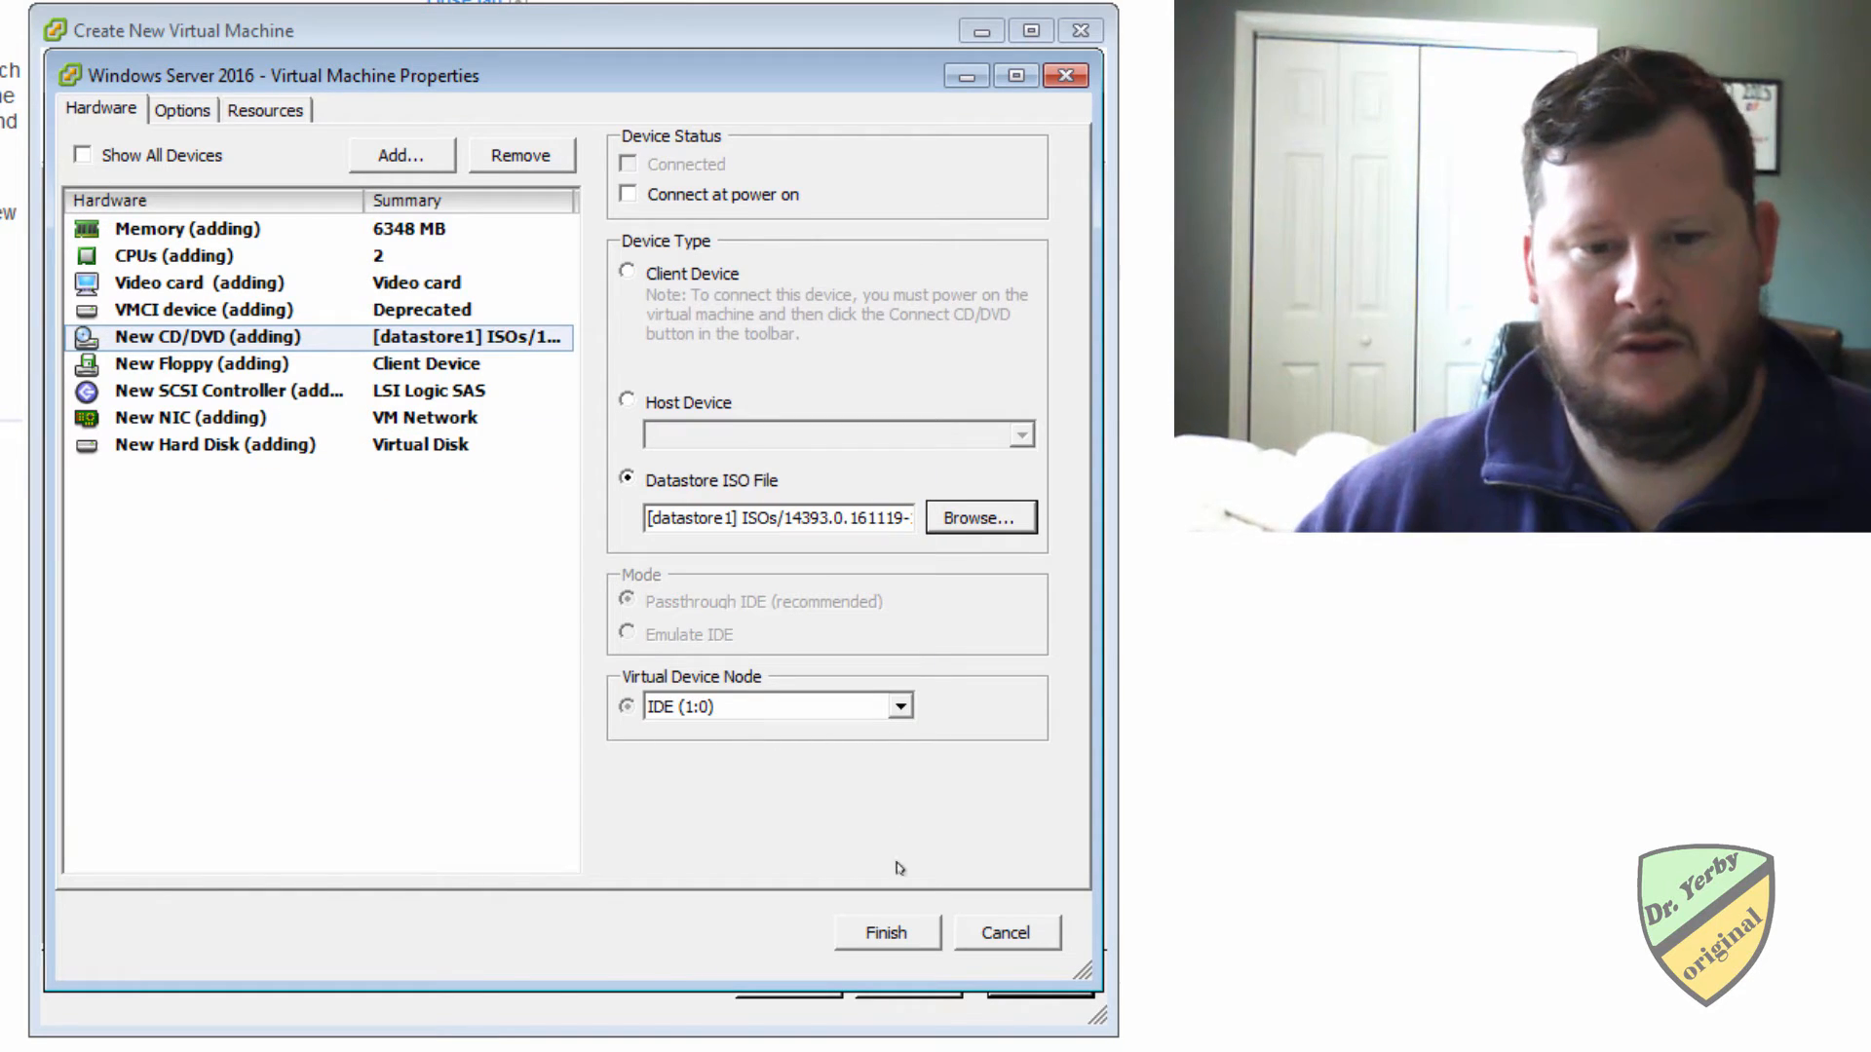
pyautogui.click(631, 194)
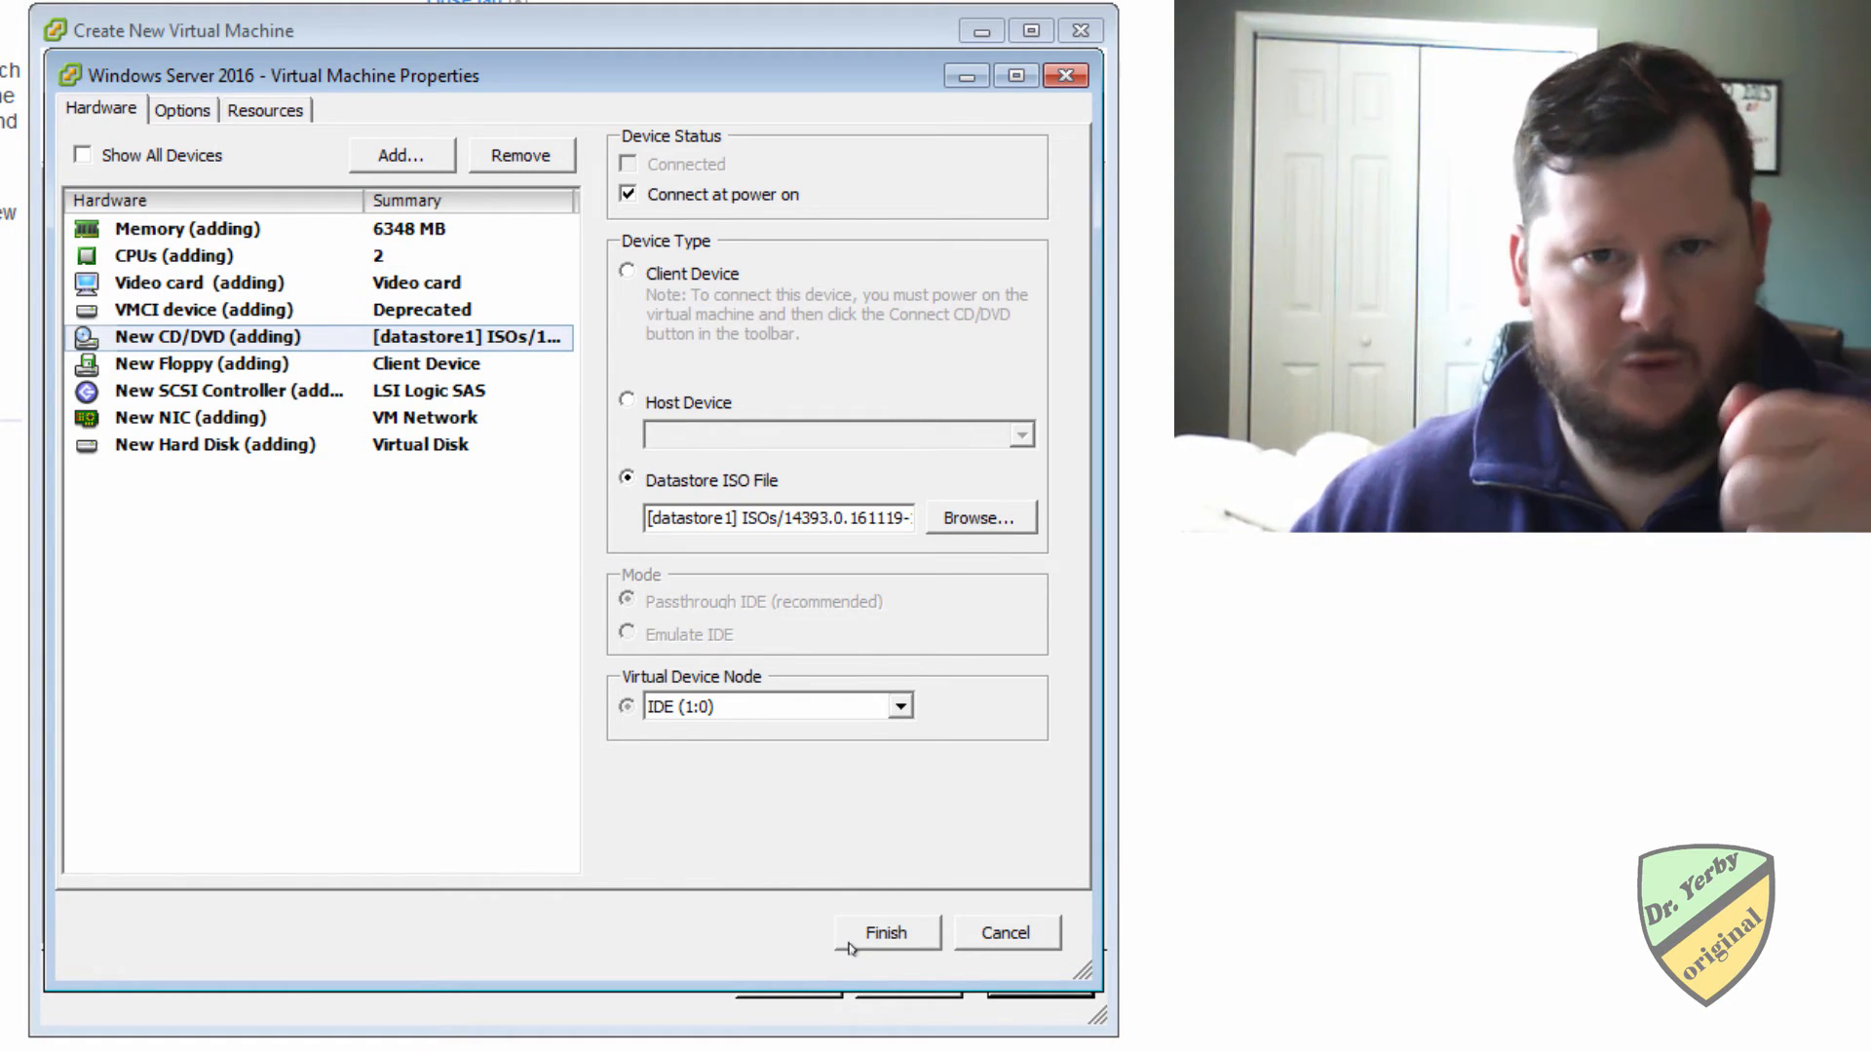
pyautogui.click(887, 931)
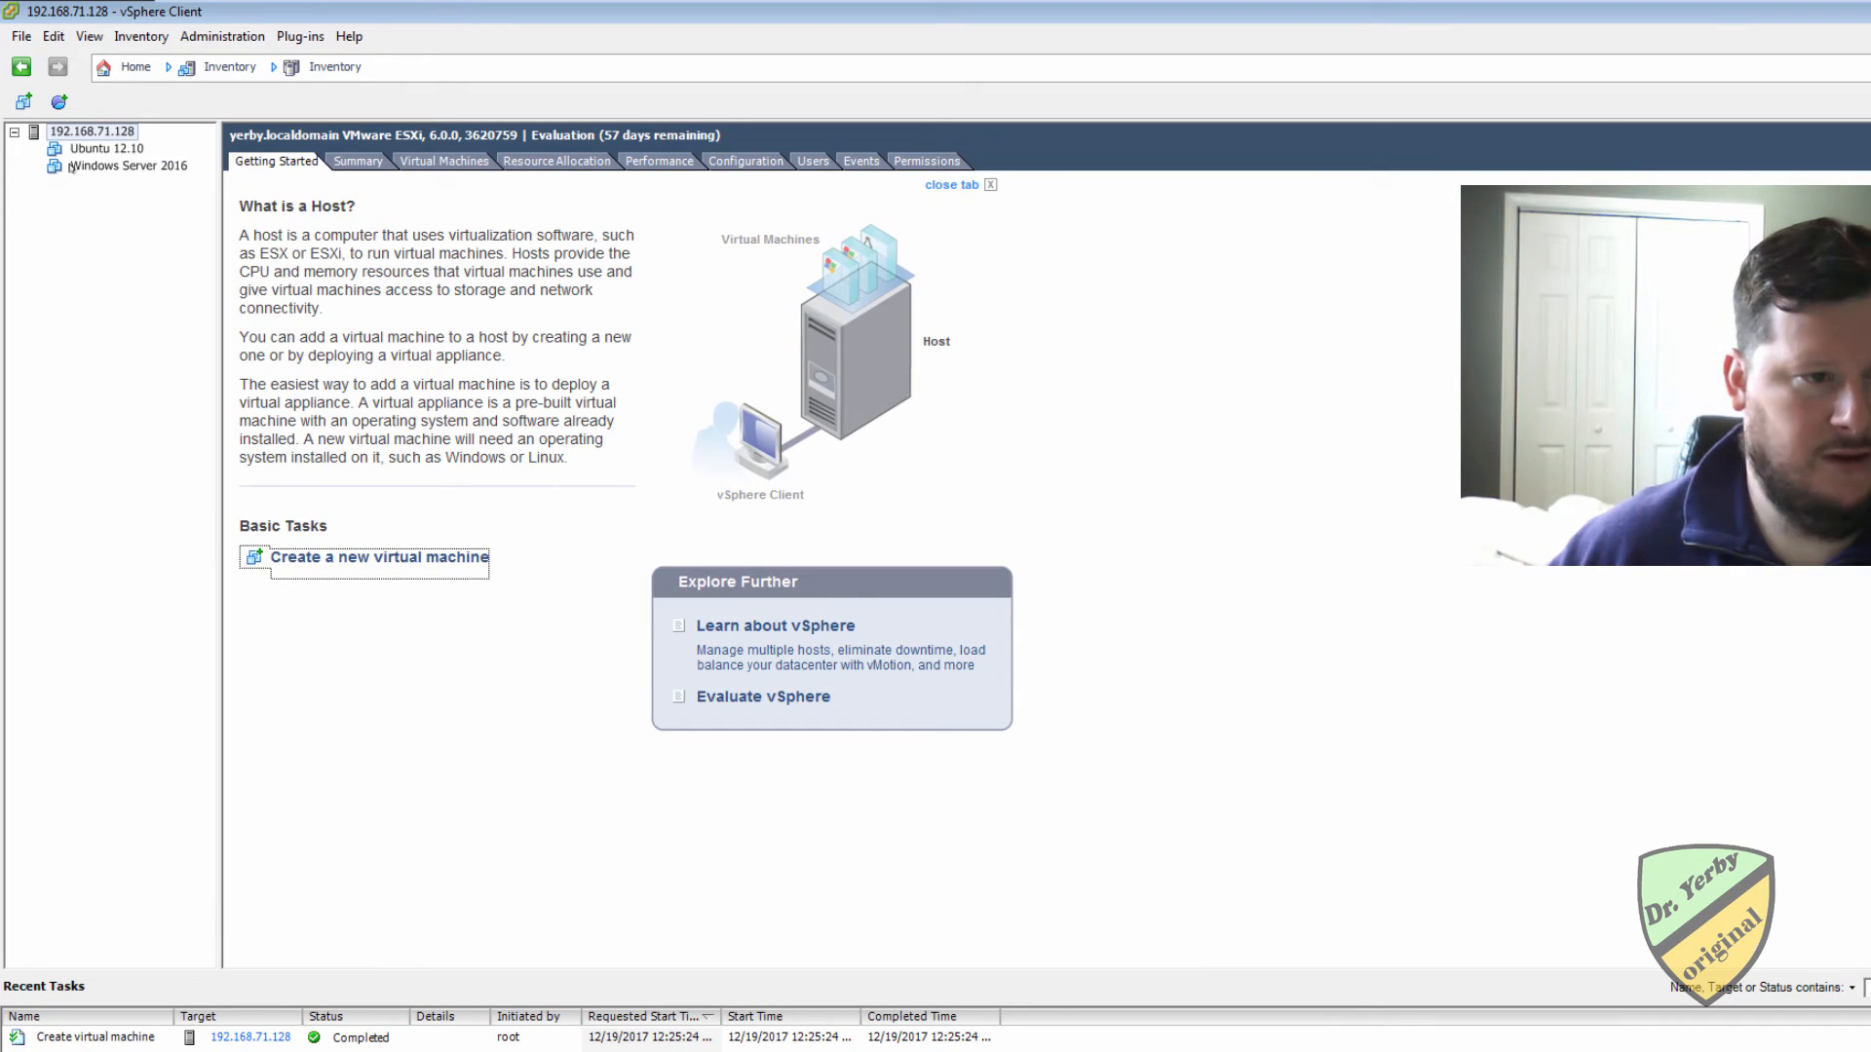
# Power on the Windows Server 2016 virtual machine and open its console.
pyautogui.click(123, 166)
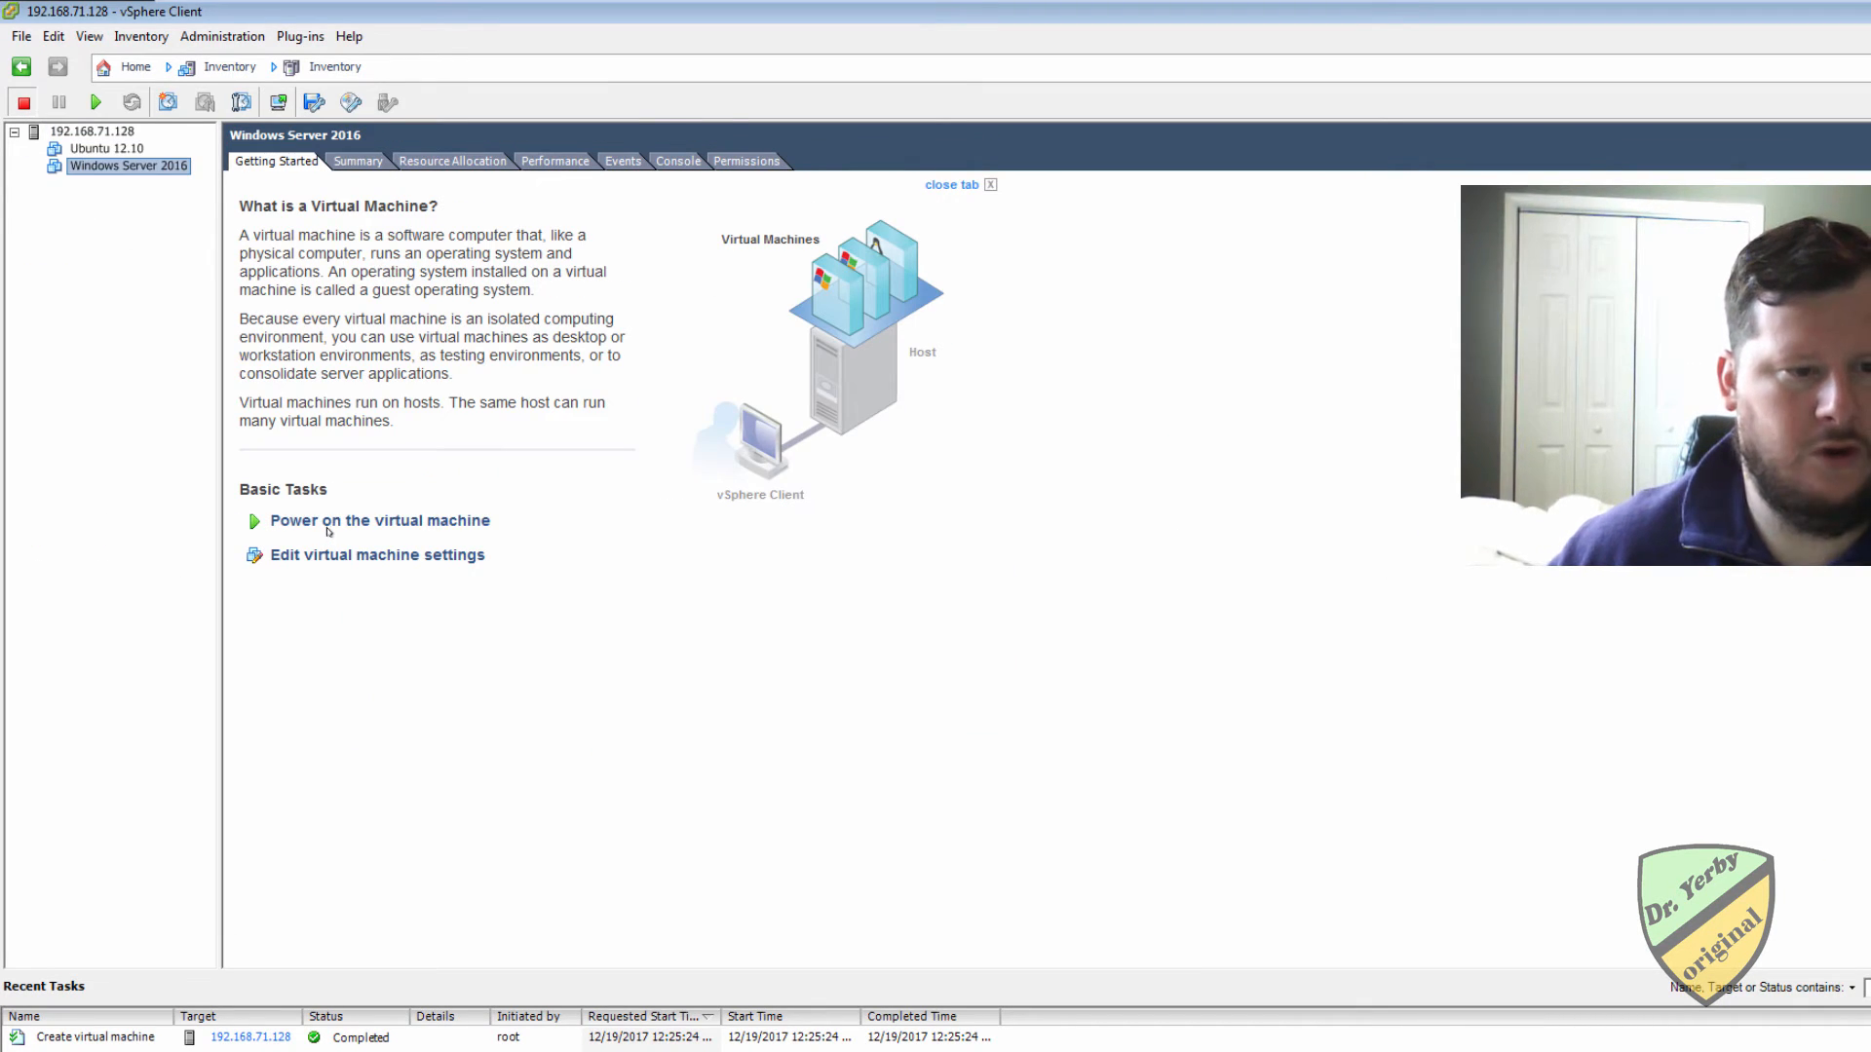
pyautogui.click(331, 522)
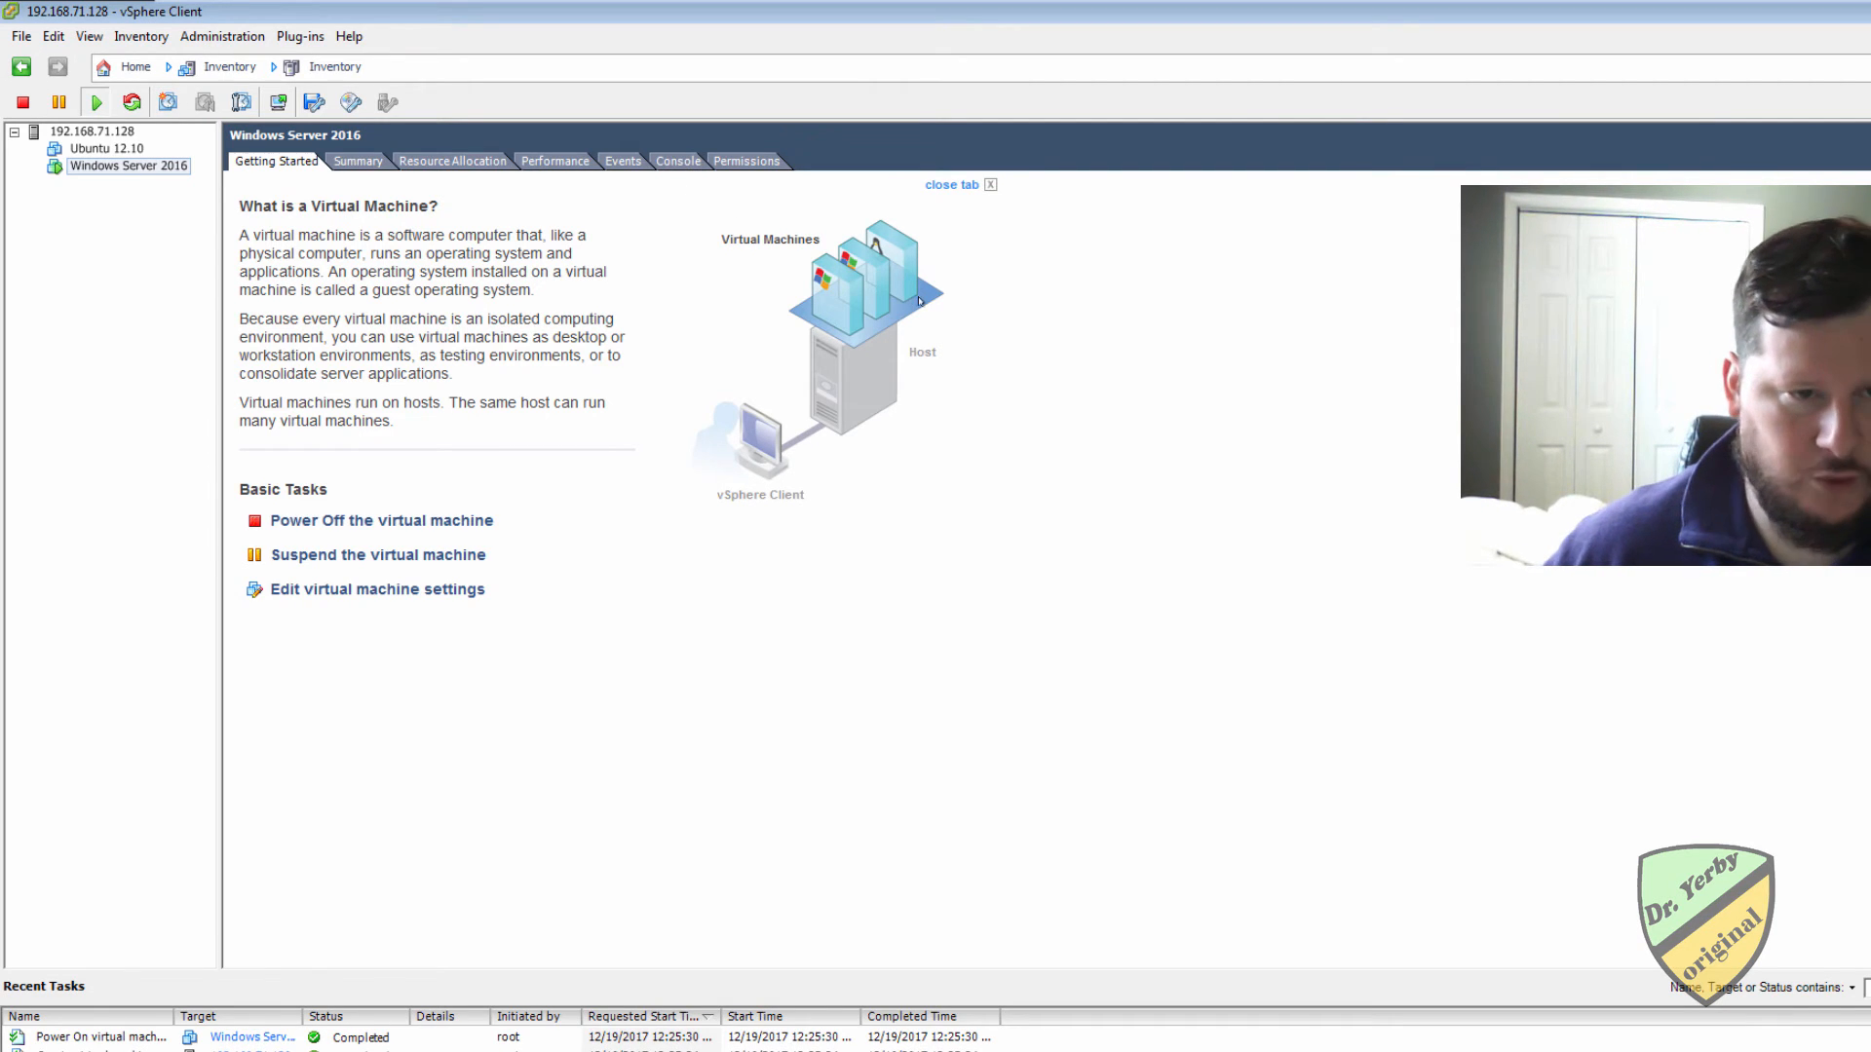
pyautogui.click(678, 161)
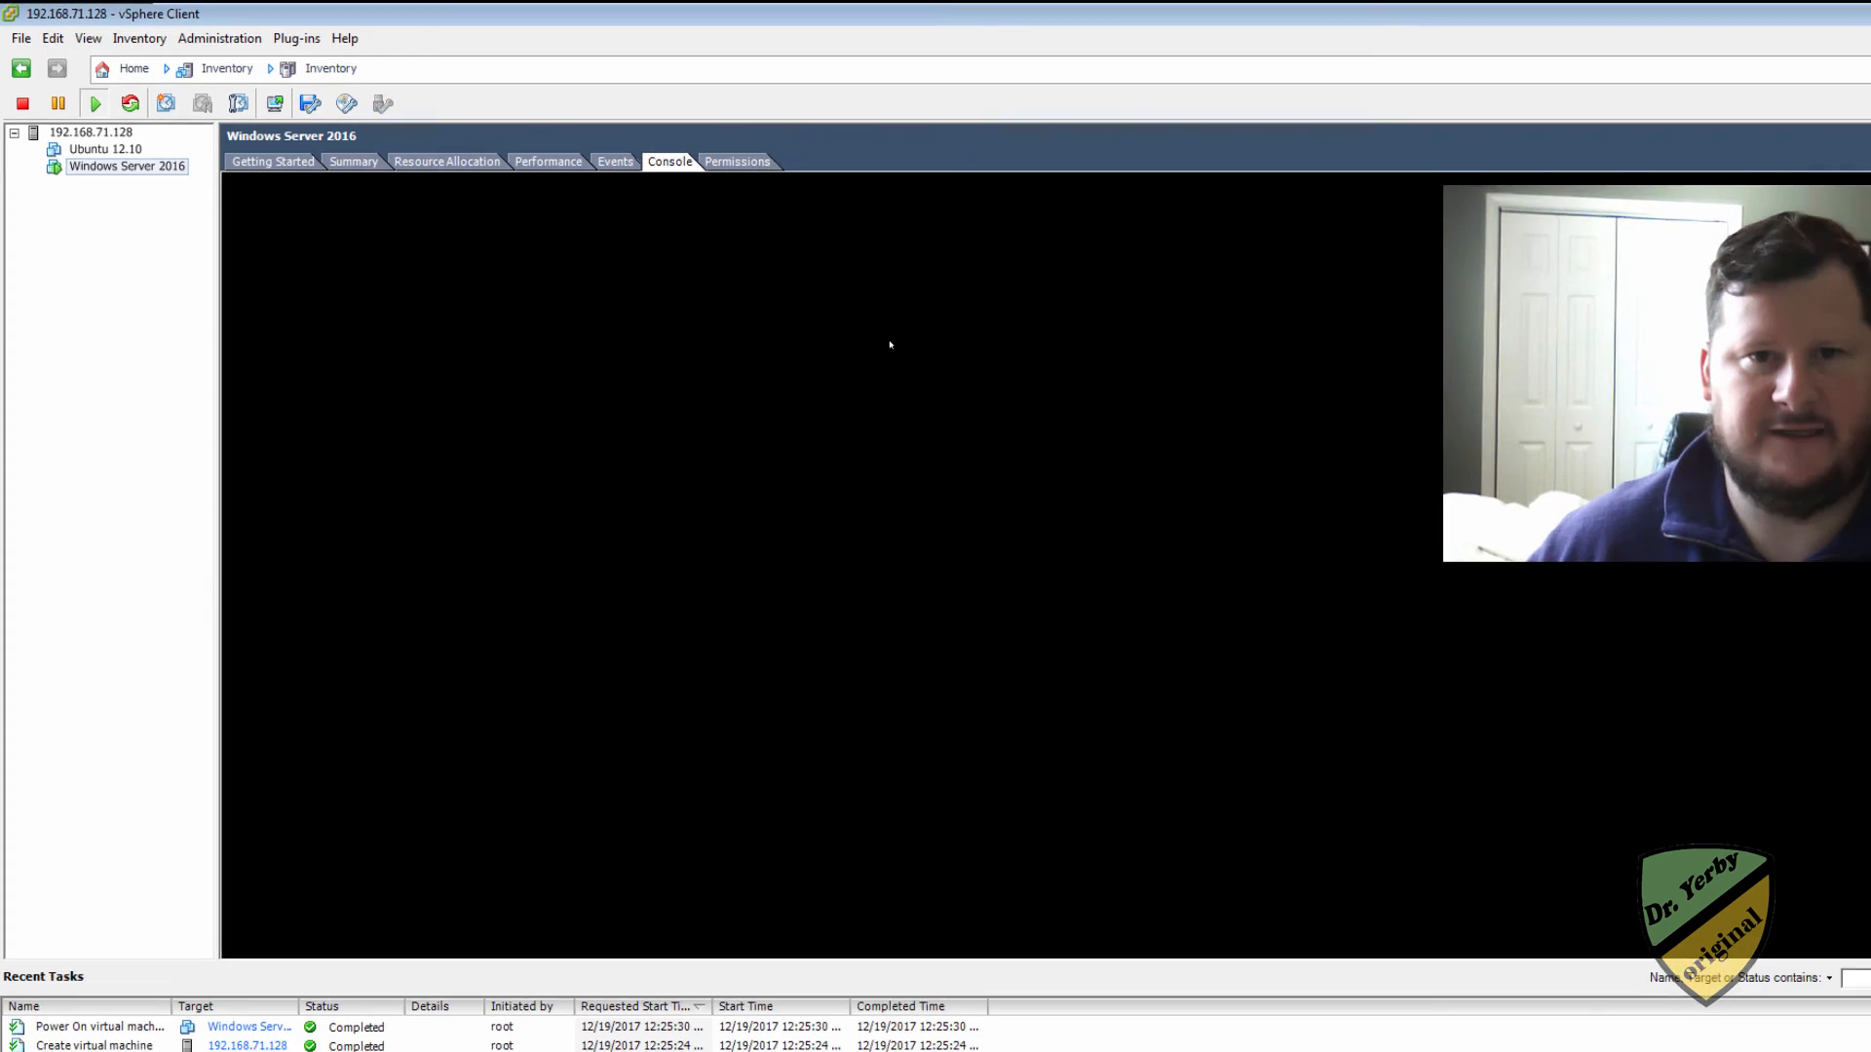